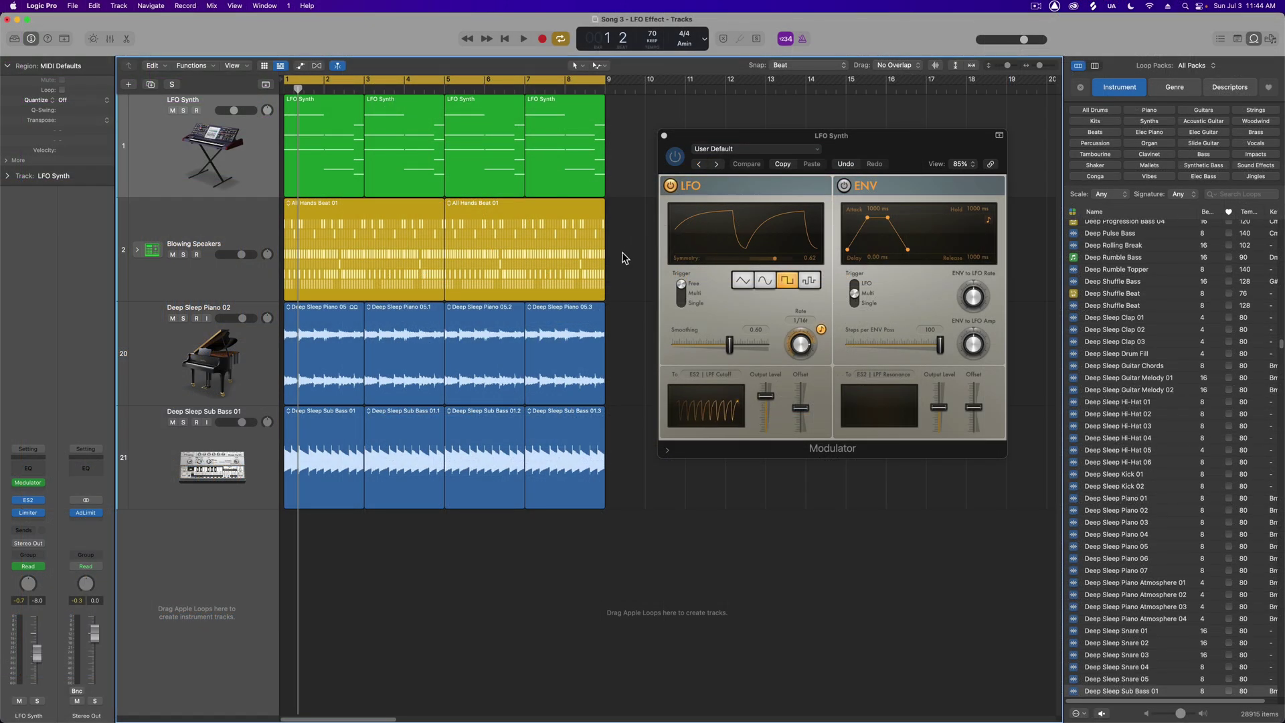
Step: Select the LFO Synth track's regions, open its ES2 synth and set Filter Blend to -0.60
drag(627, 258, 317, 465)
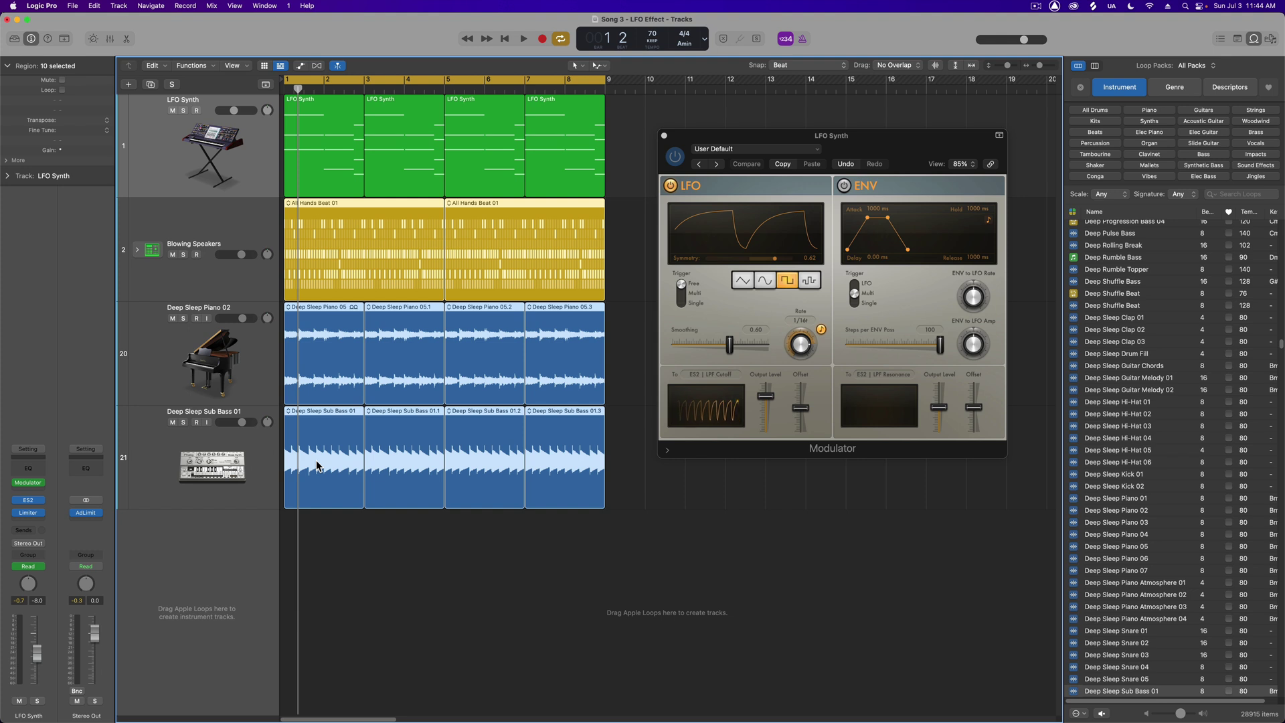
click(221, 156)
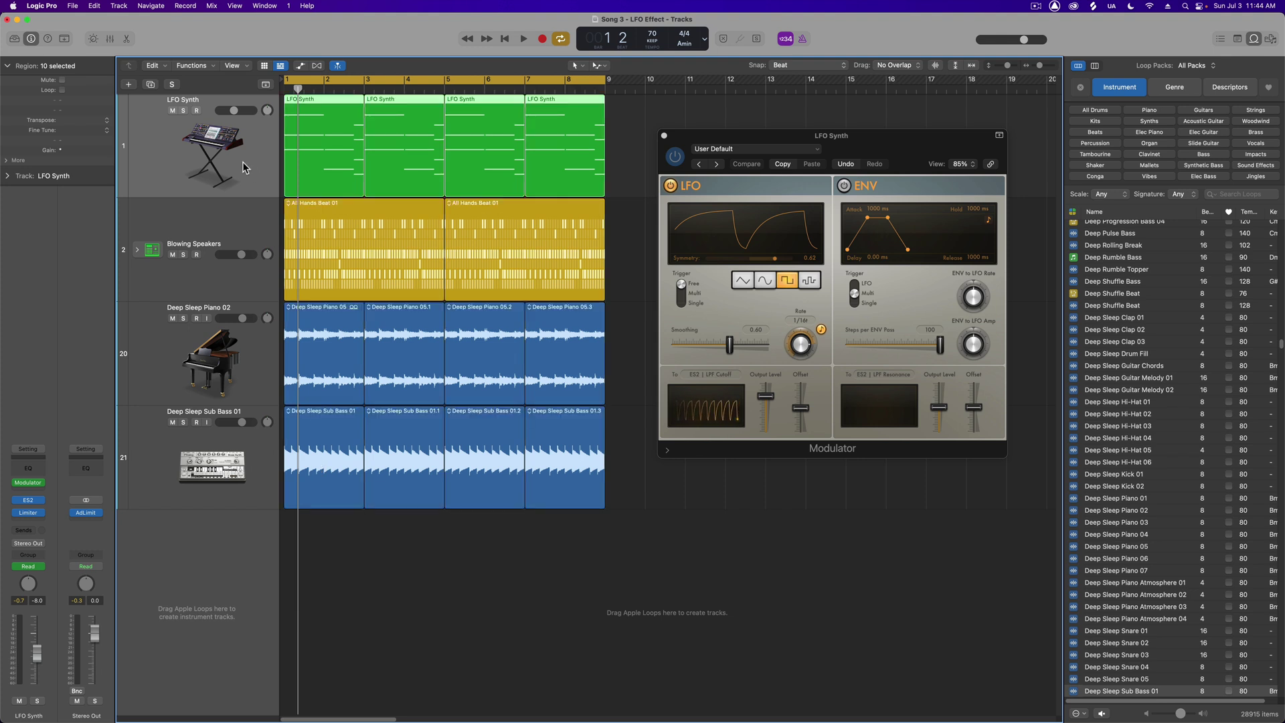
key(b)
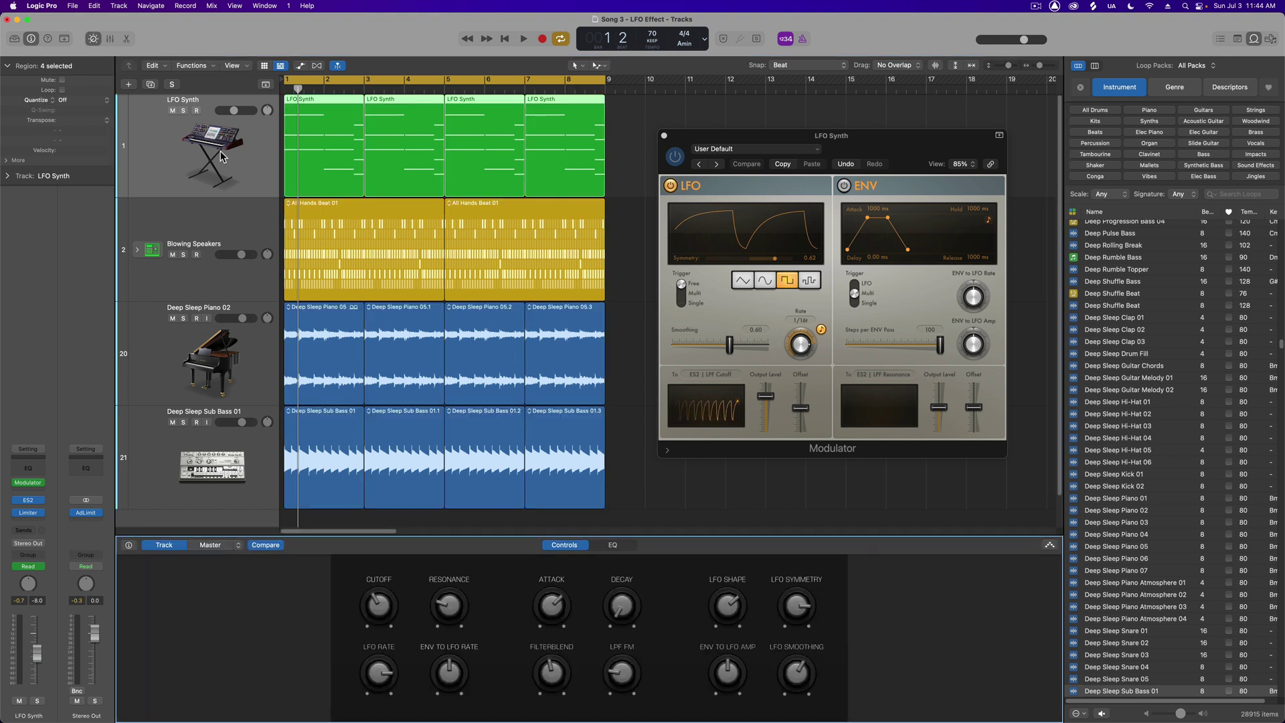
key(b)
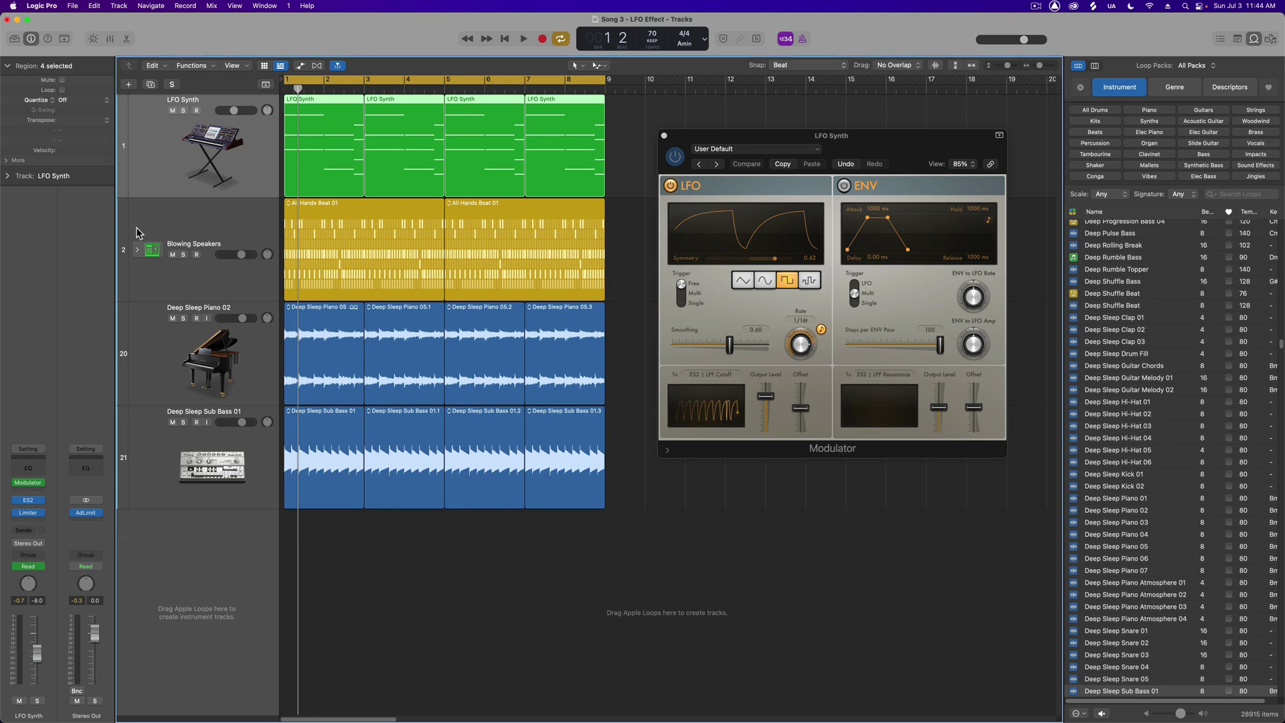
click(27, 500)
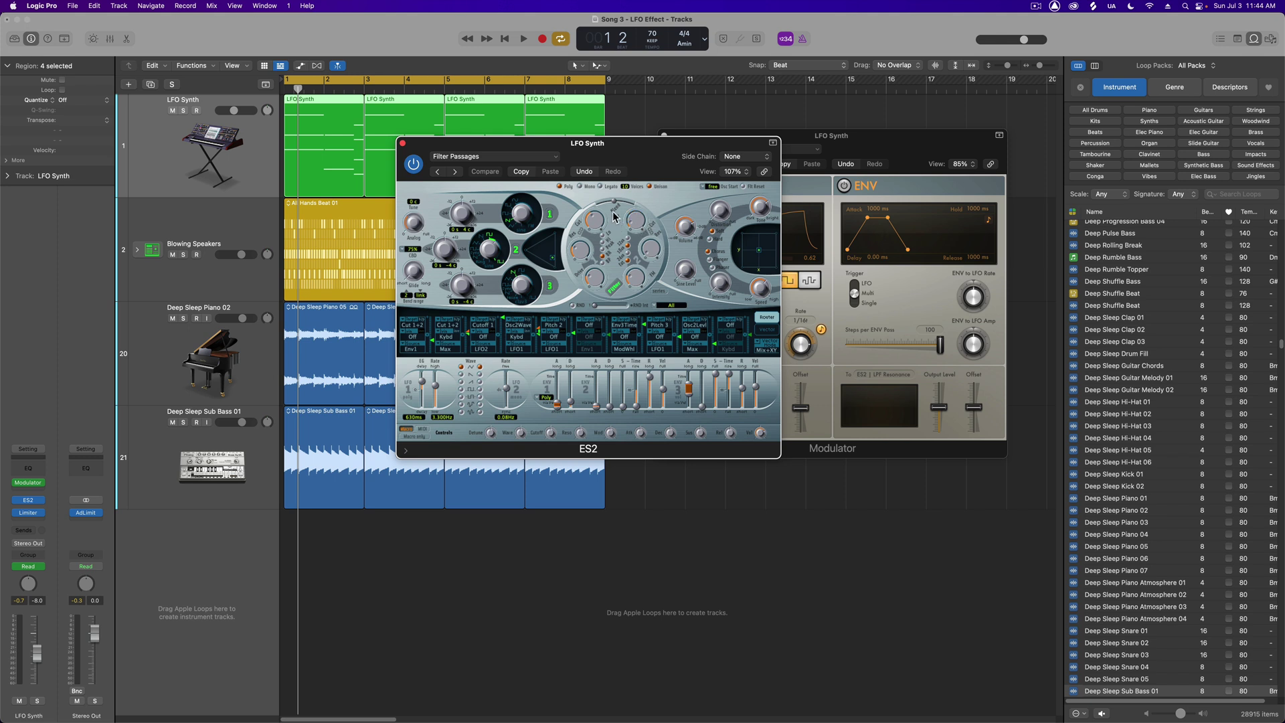
drag(612, 215, 596, 207)
Step: Close ES2, show automation with the LFO Rate lane, and go to the Mix menu's automation deletion
click(402, 143)
key(a)
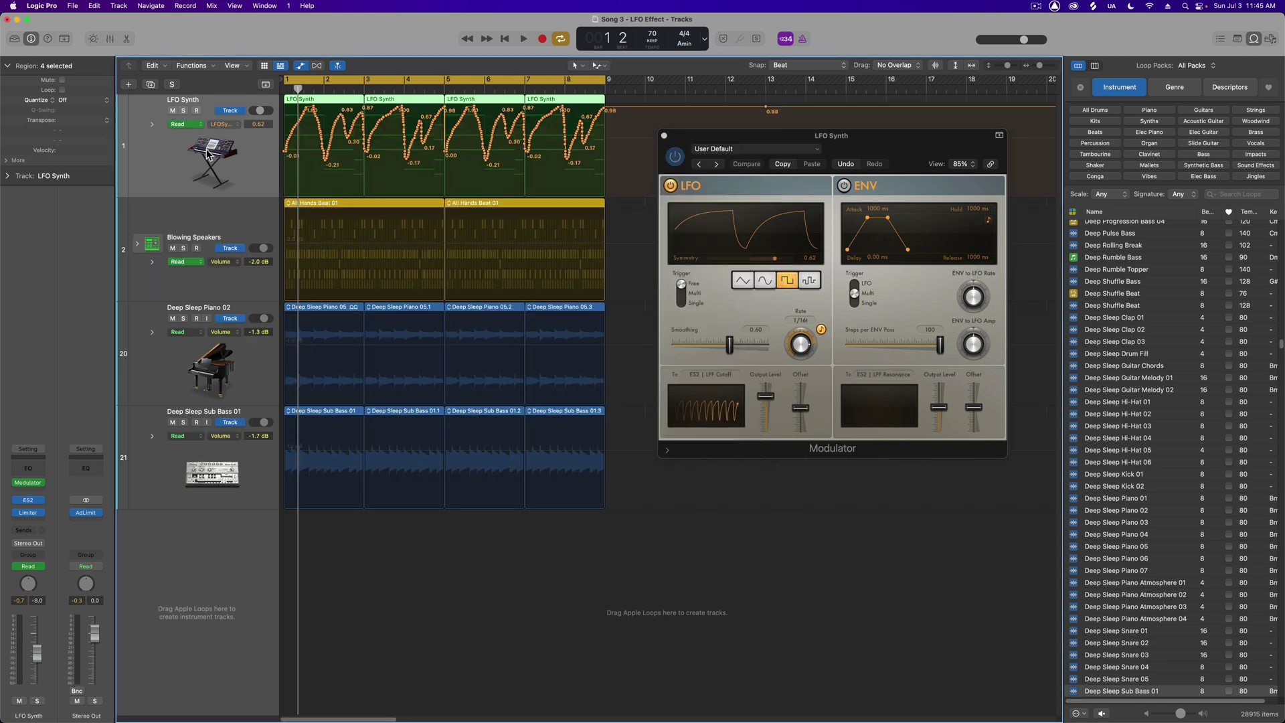
click(152, 123)
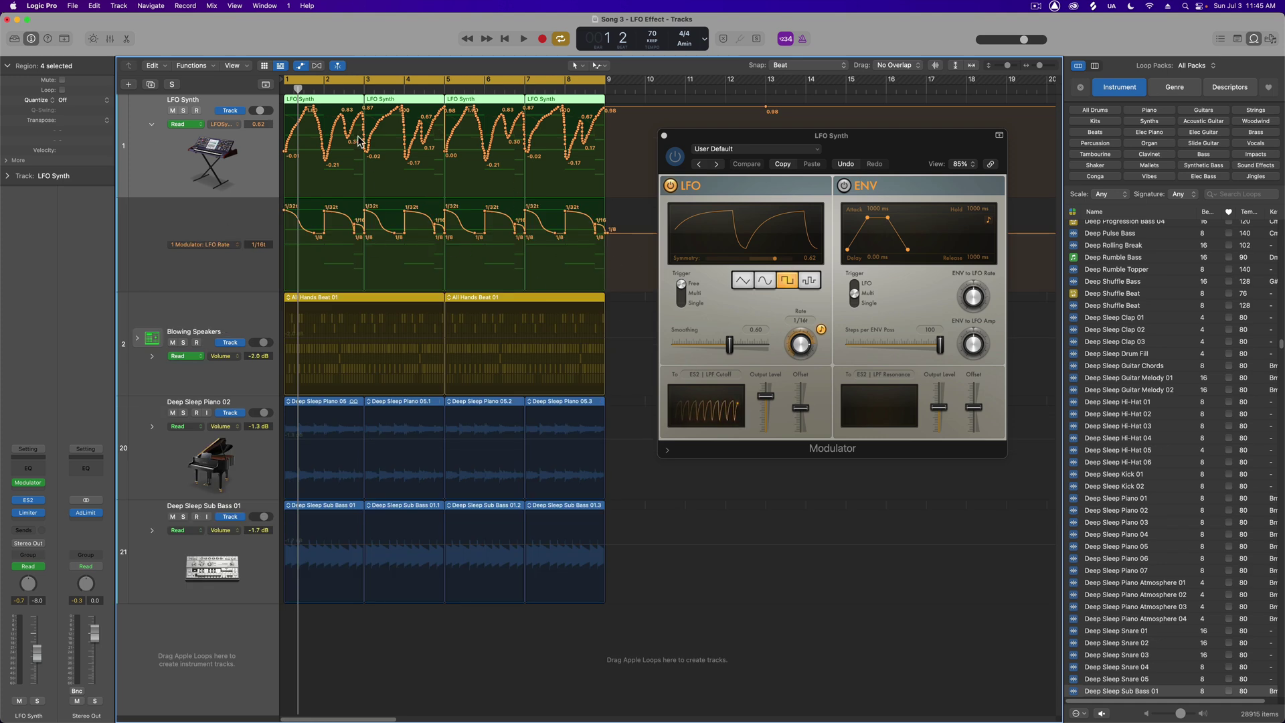
click(217, 9)
mouse_move(267, 54)
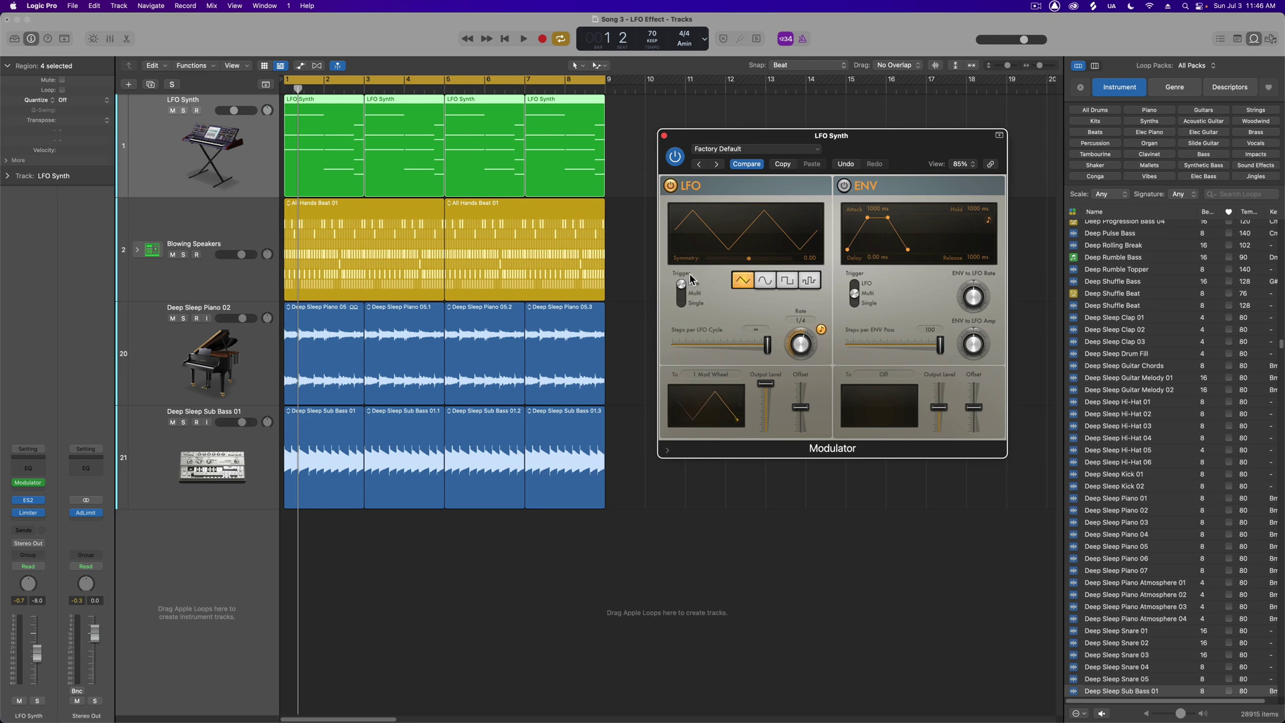
click(890, 375)
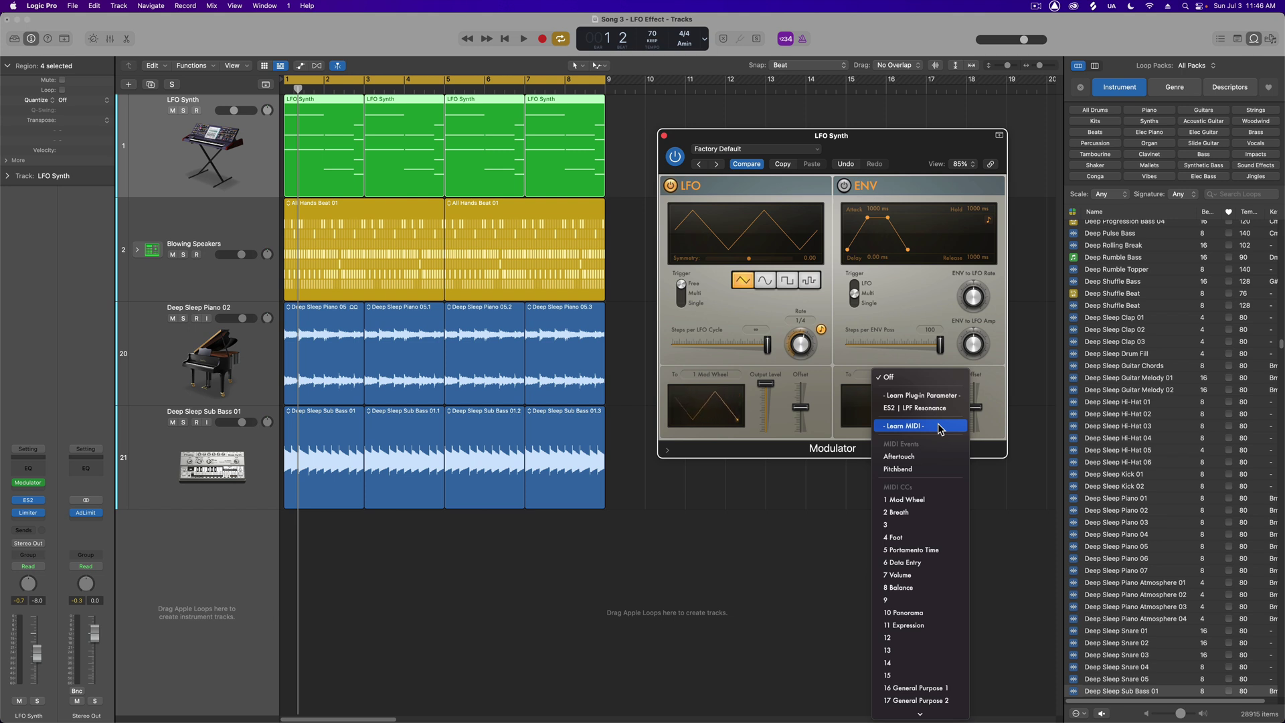
click(755, 428)
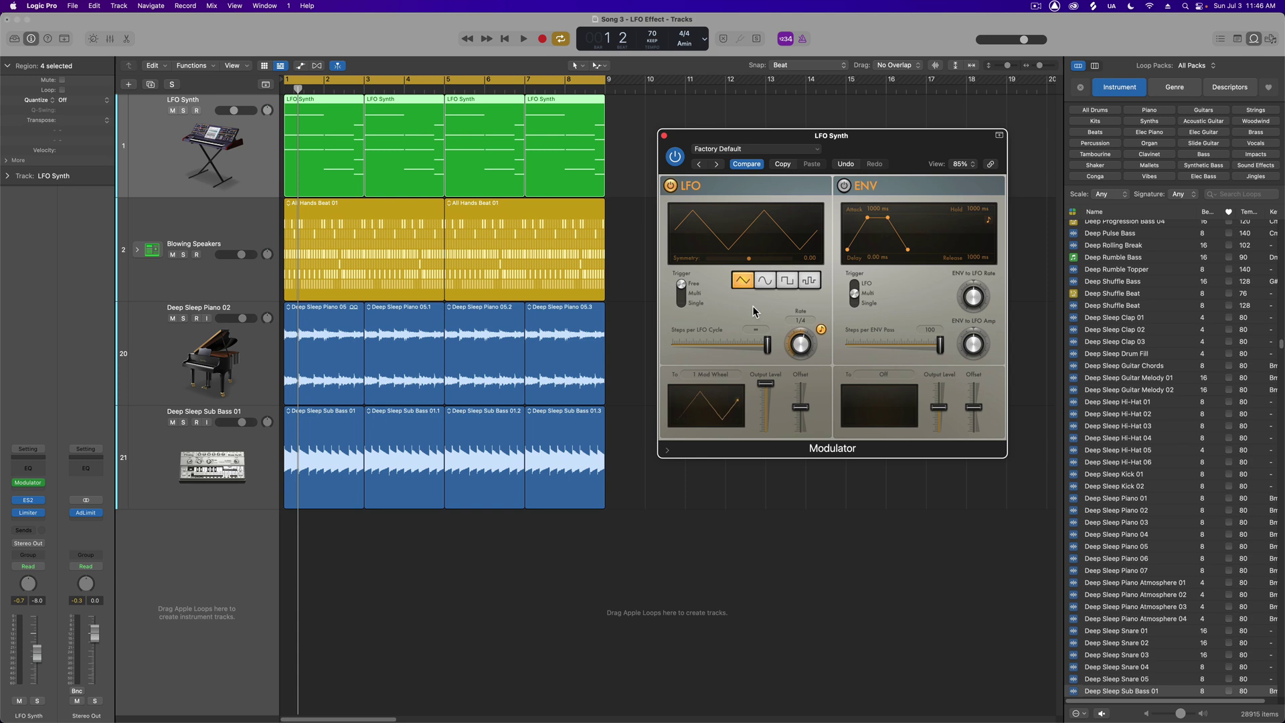
Step: Learn the ES2 Cutoff knob as the Modulator LFO target, then solo LFO Synth and play
click(28, 500)
drag(670, 144, 486, 305)
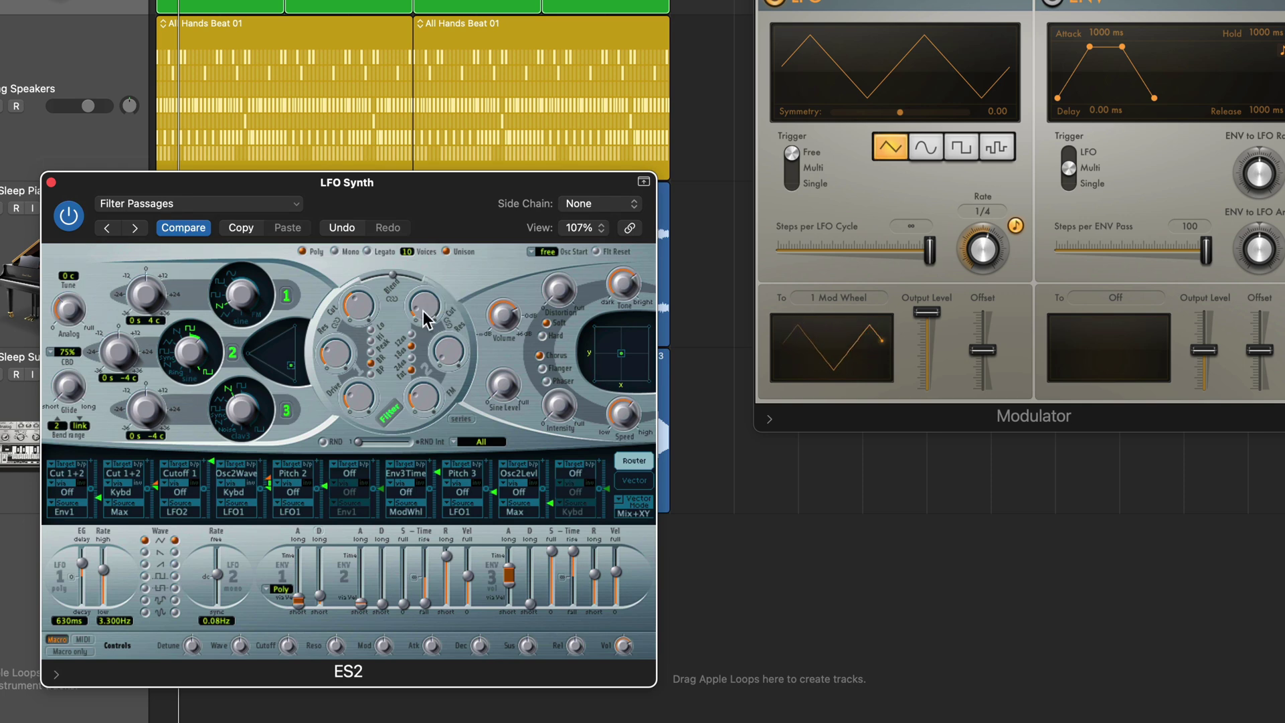
click(851, 304)
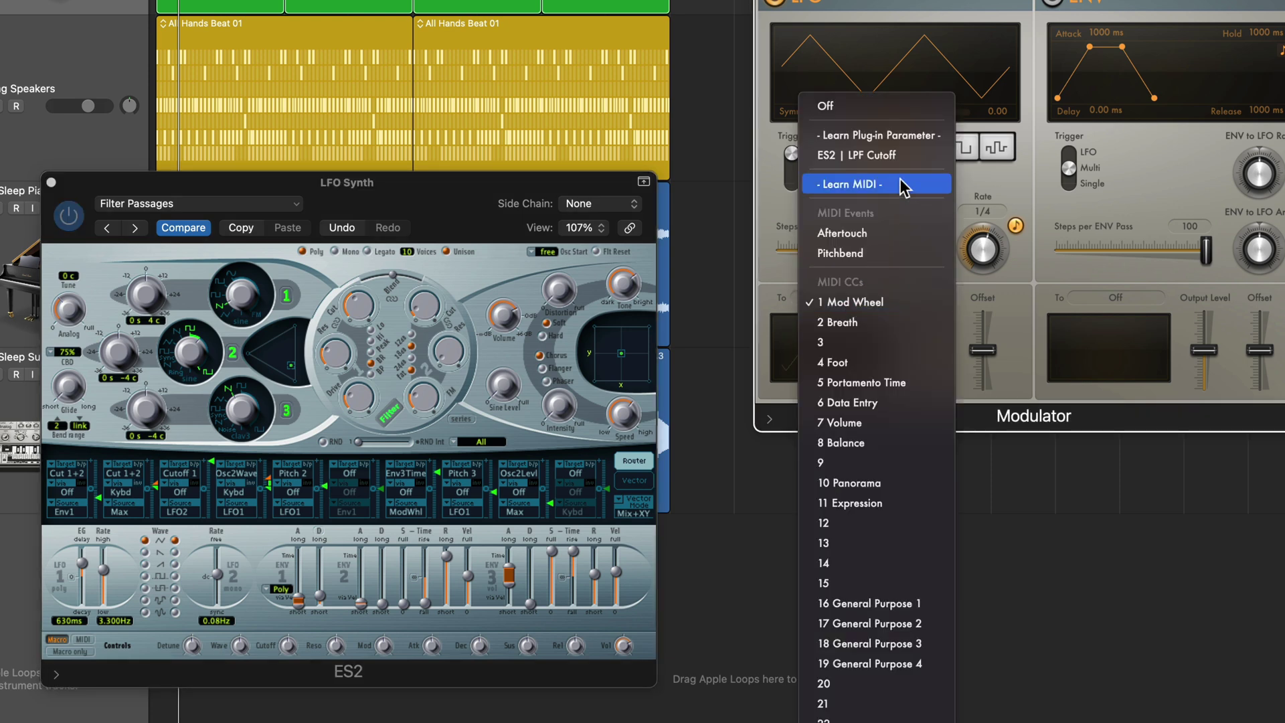
click(923, 140)
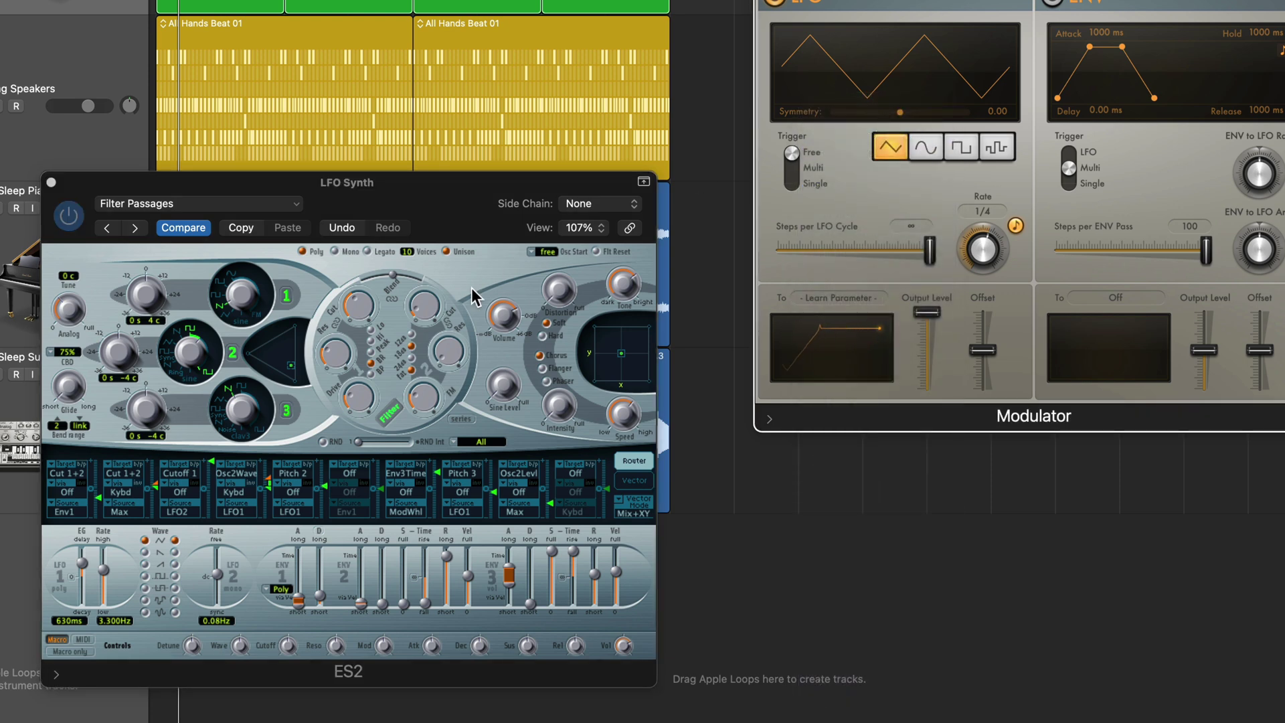
click(432, 312)
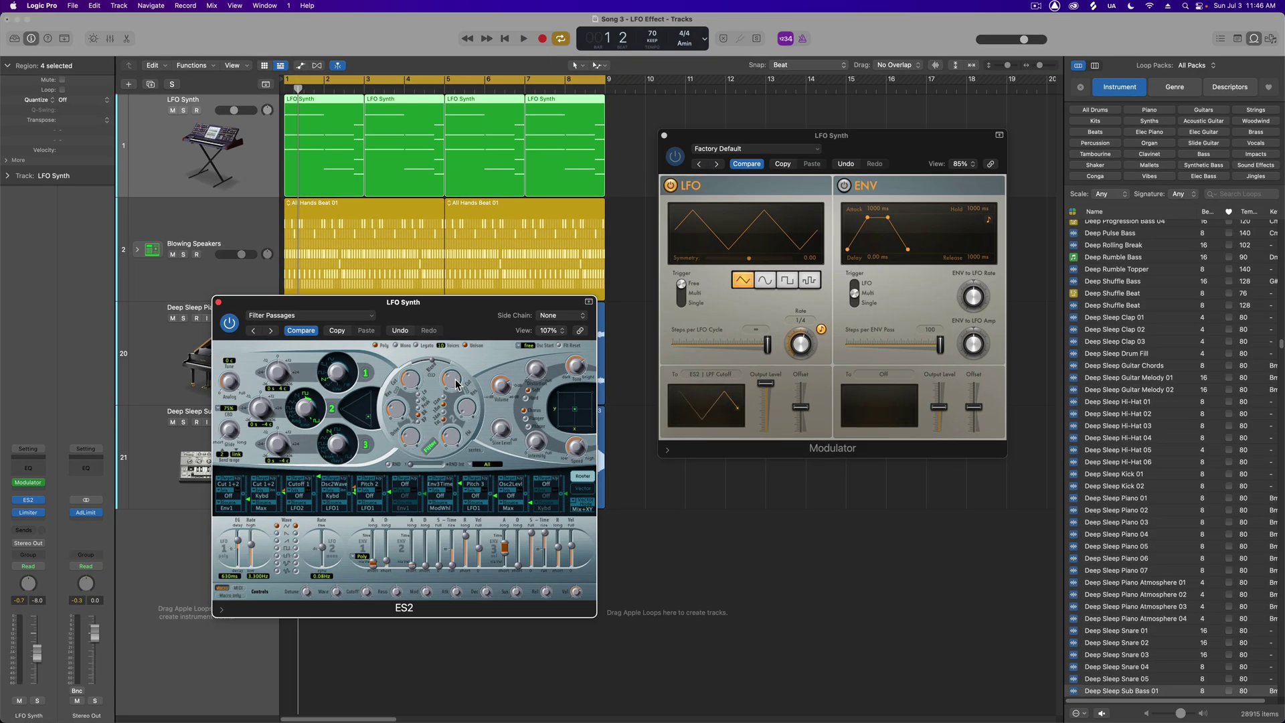
key(s)
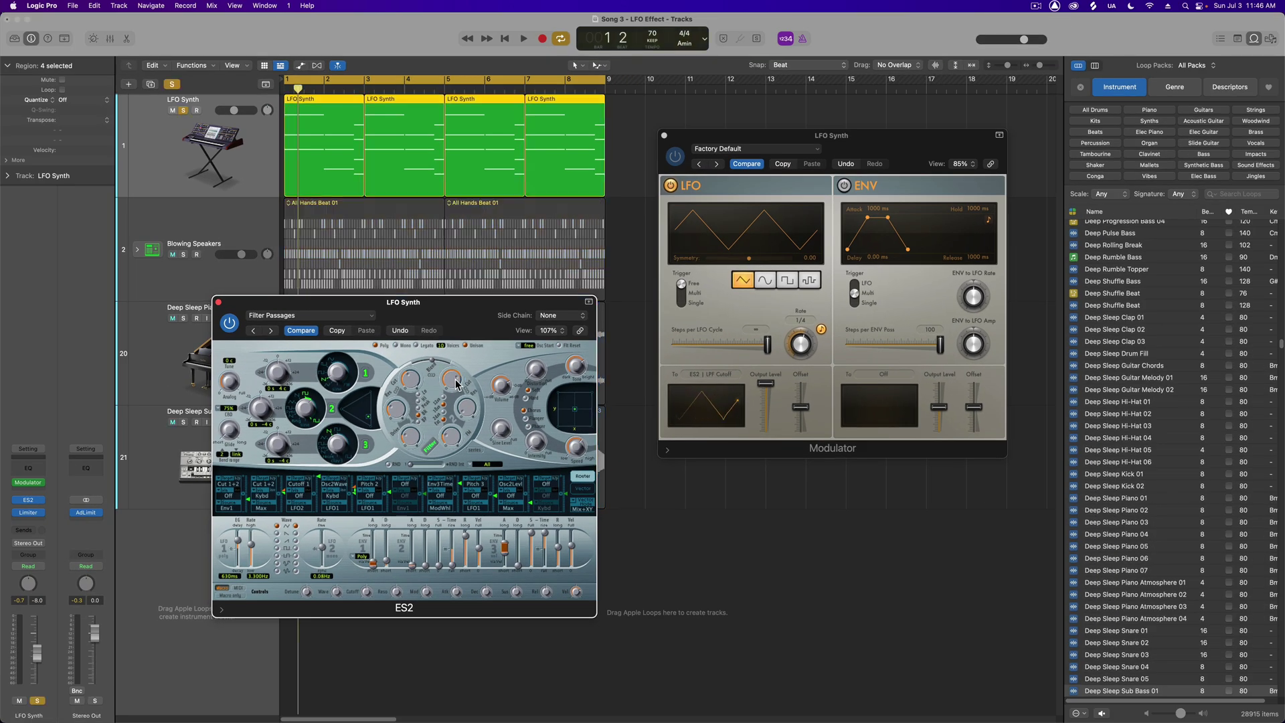
key(space)
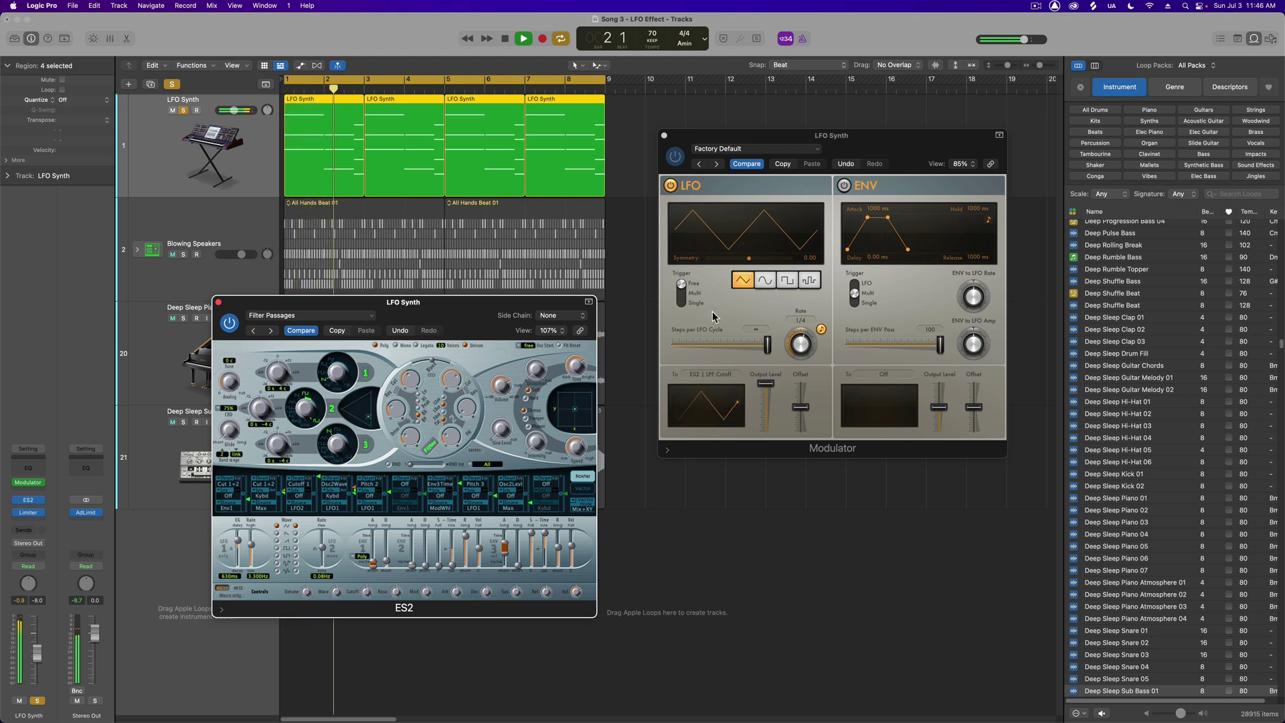
Step: Switch the LFO to a square wave with 0.54 smoothing and a 1/32t rate, auditioning it
key(space)
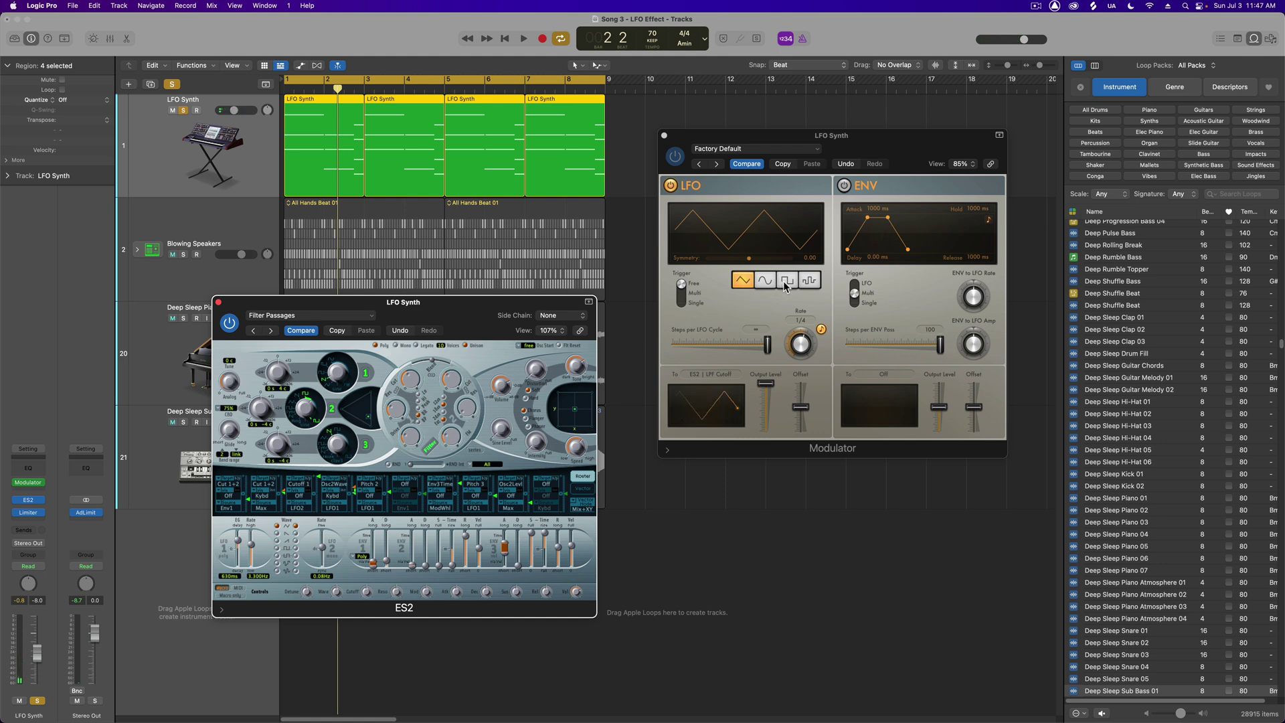
click(786, 283)
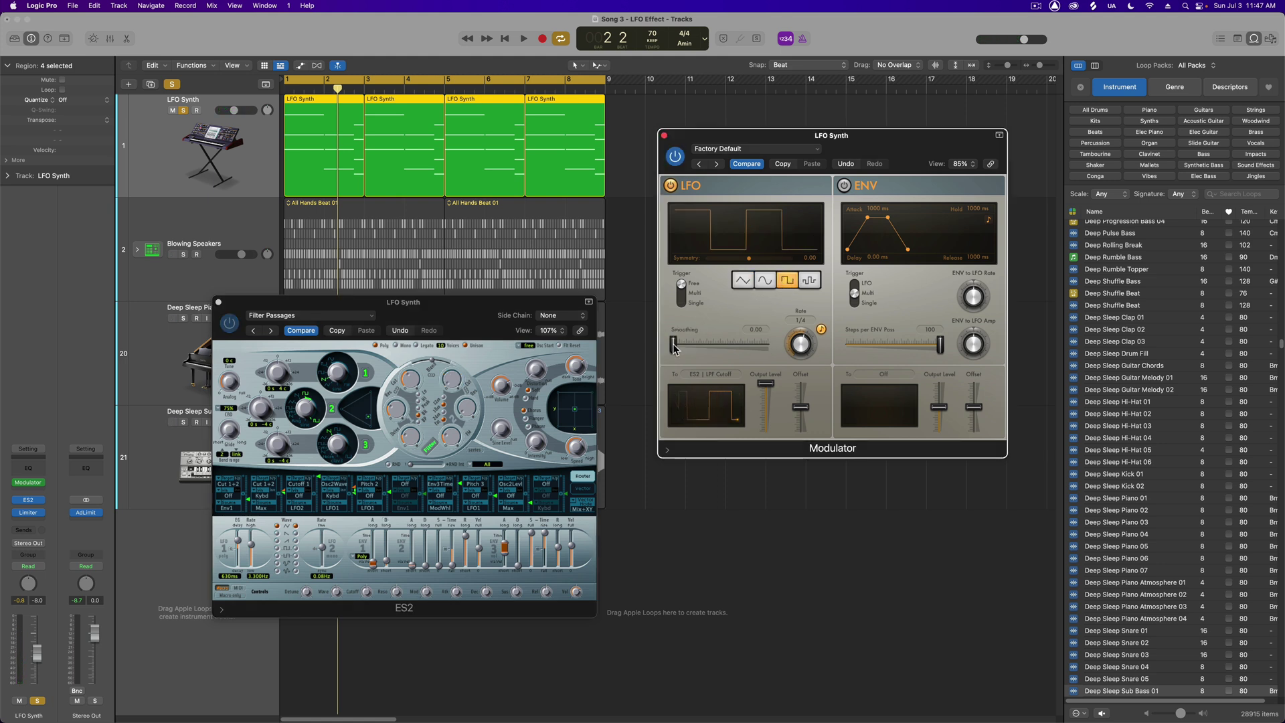
drag(674, 344, 738, 360)
key(space)
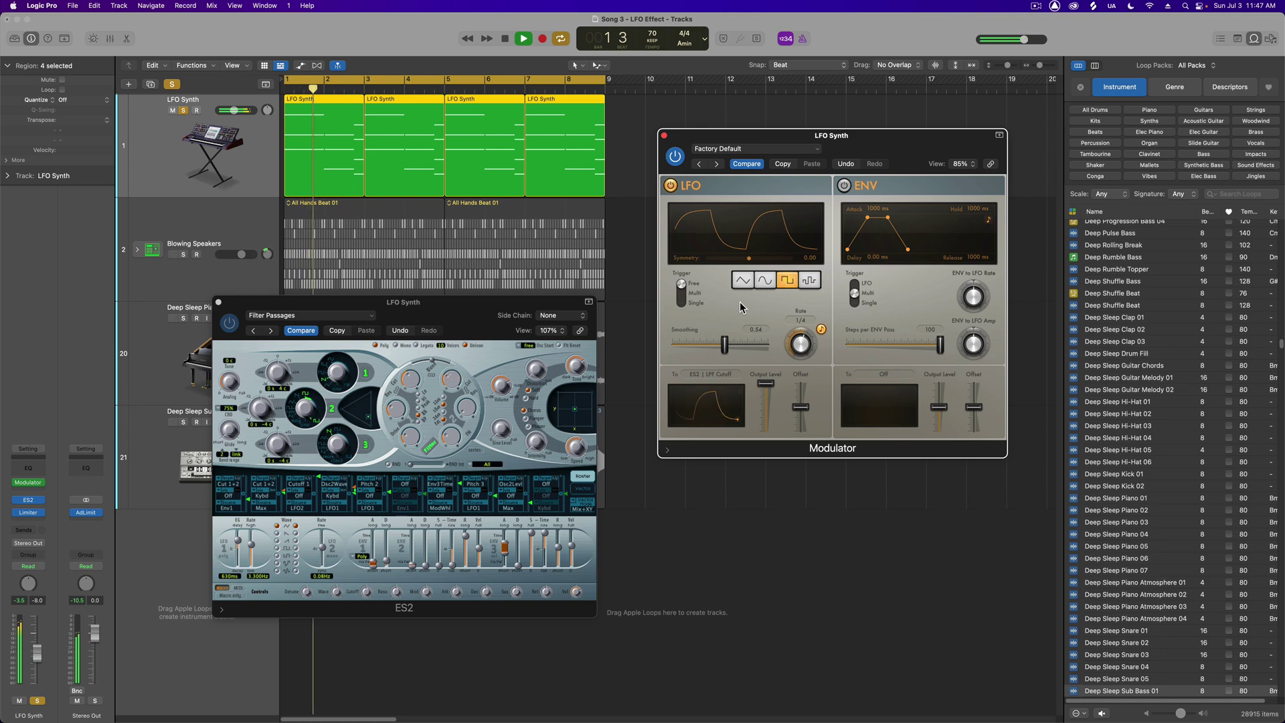
key(space)
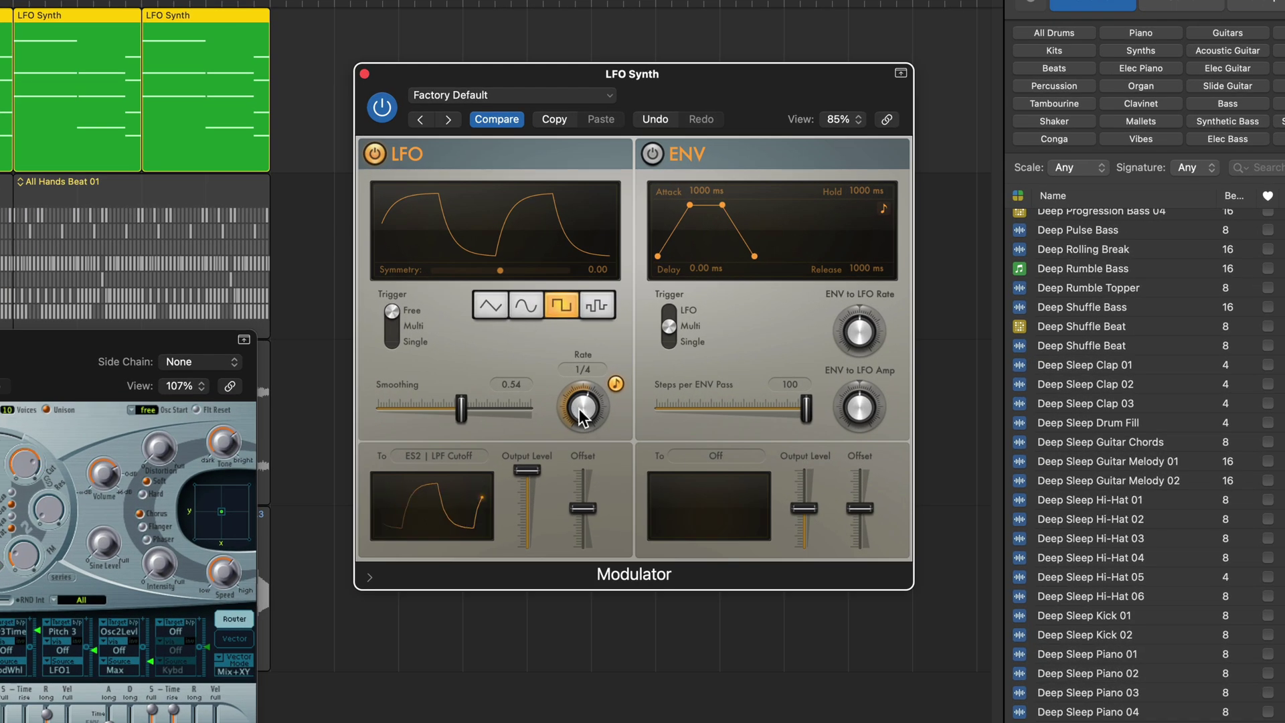
drag(580, 416, 582, 404)
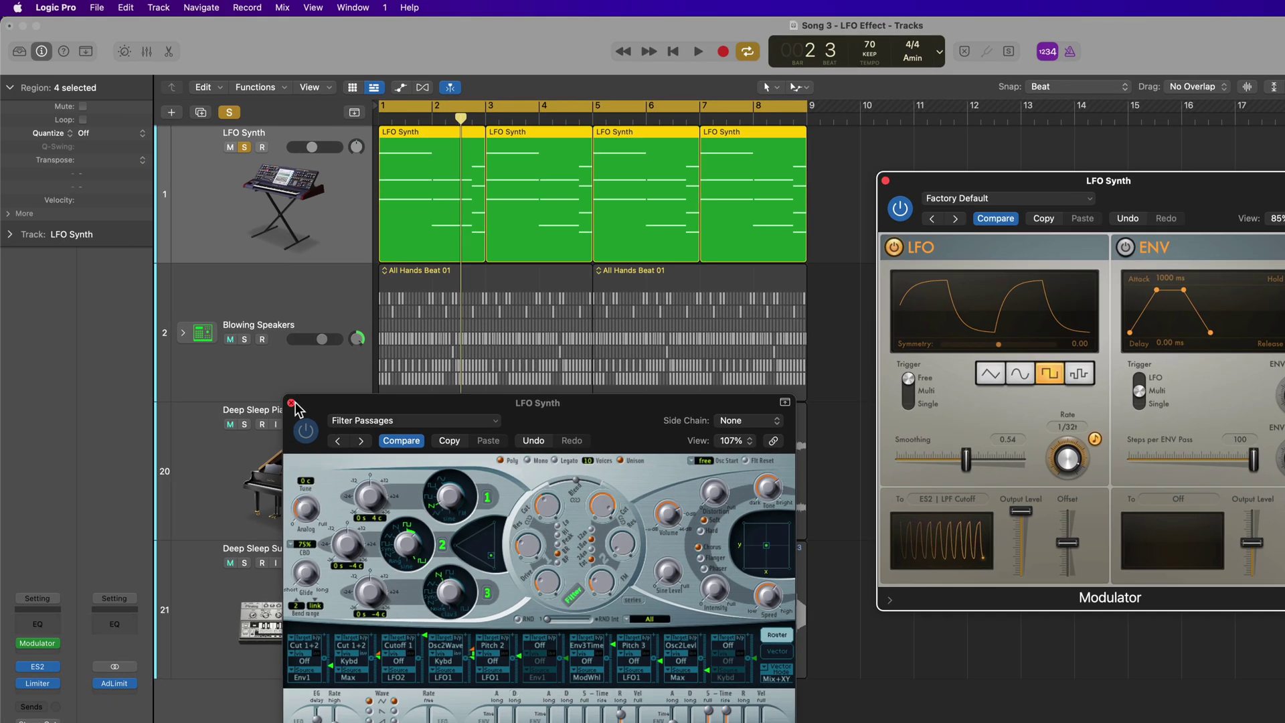
Step: Close ES2, show automation, and set the LFO Synth lane to 1 Modulator > LFO Rate
click(293, 405)
click(292, 404)
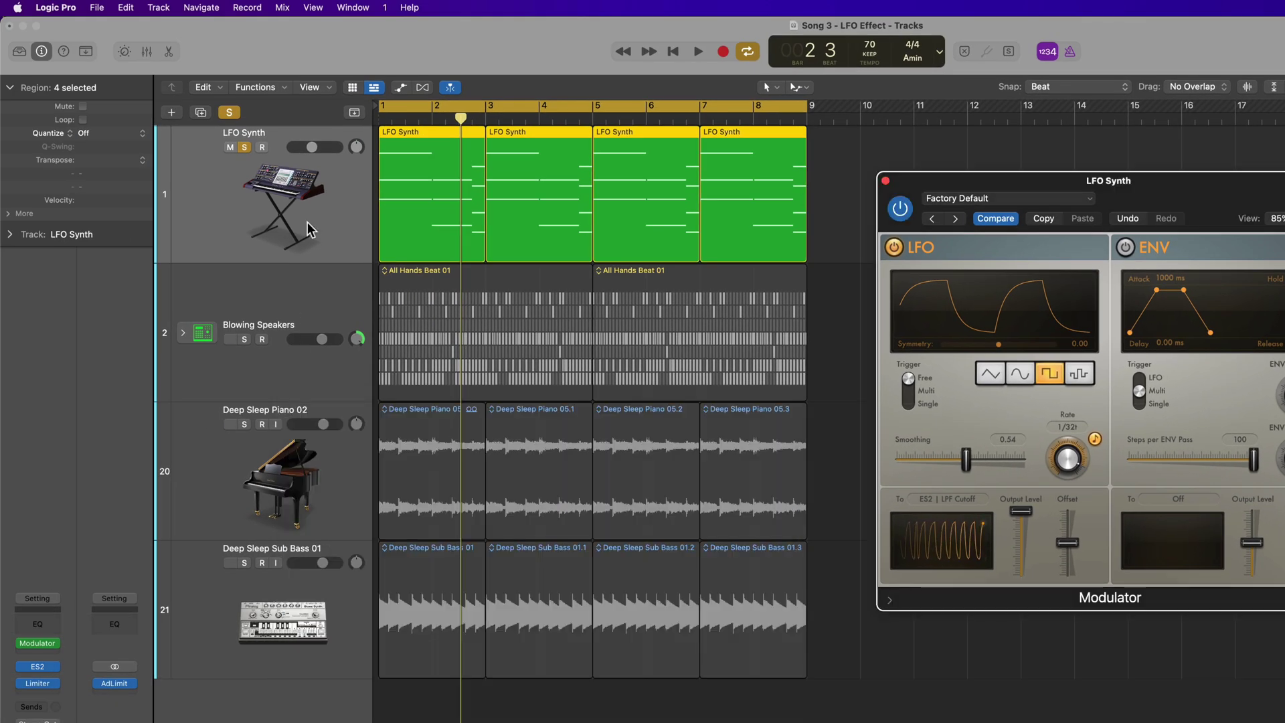
key(a)
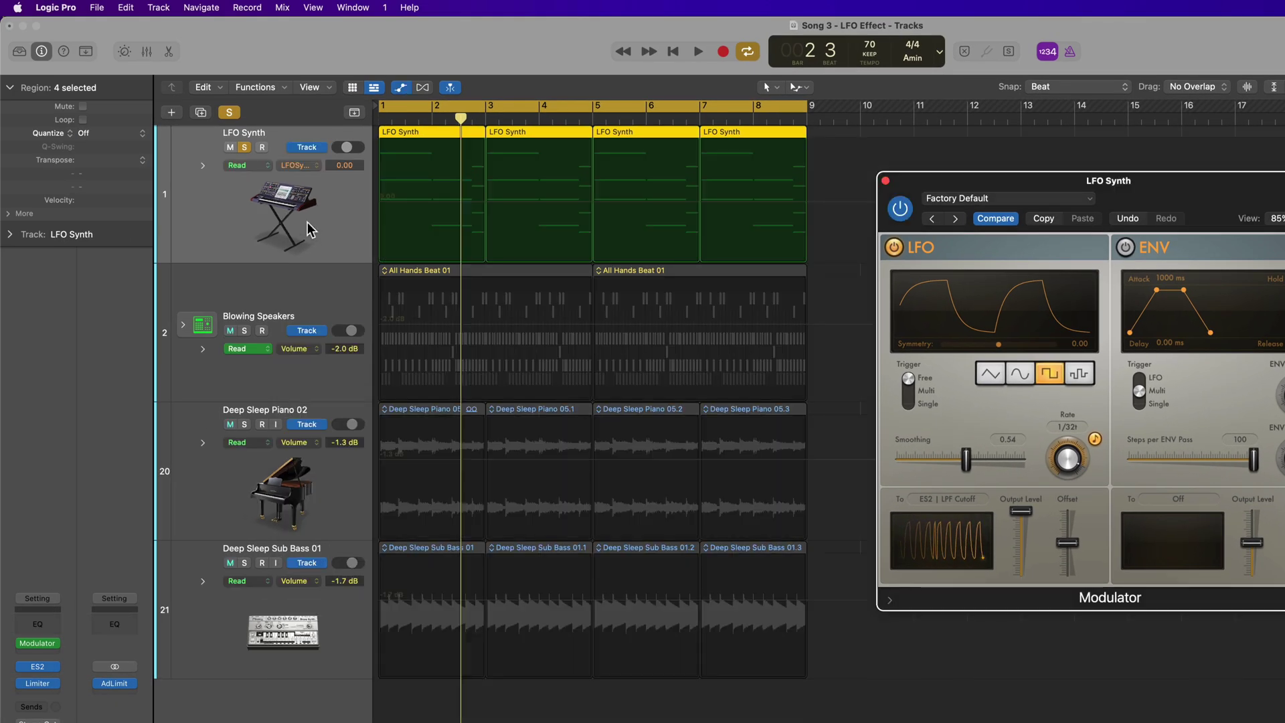
click(301, 168)
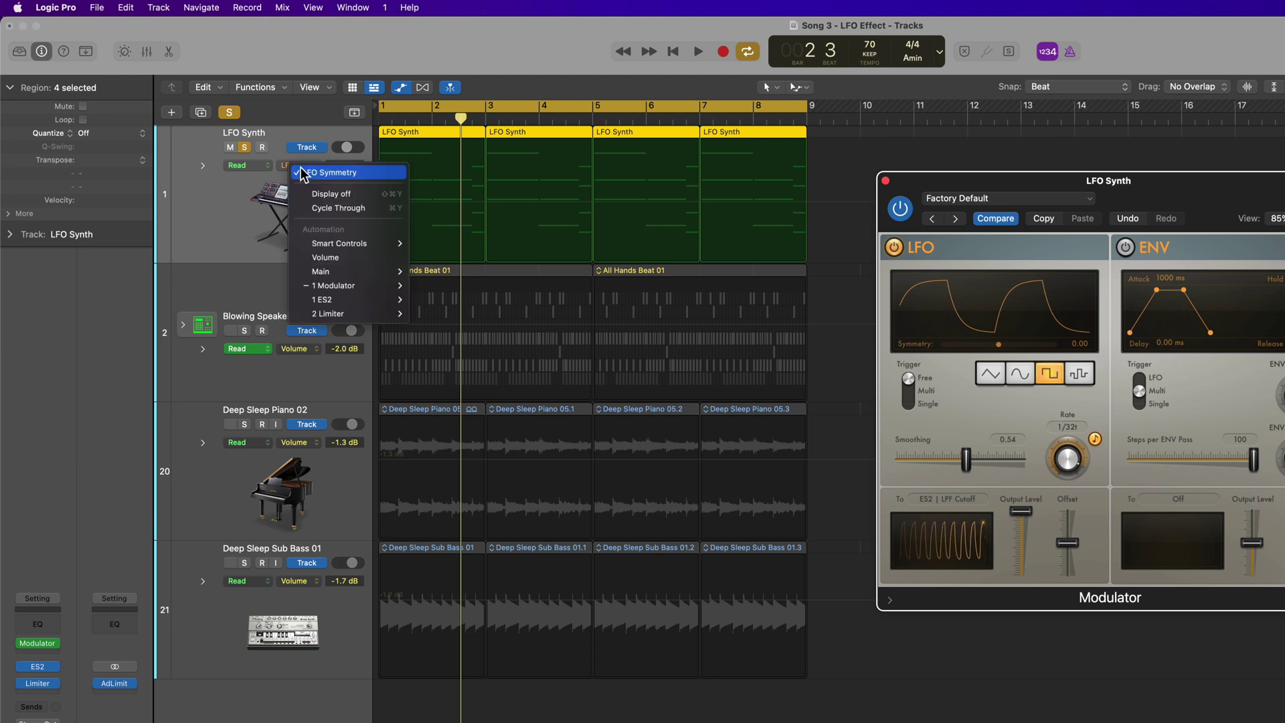
mouse_move(349, 291)
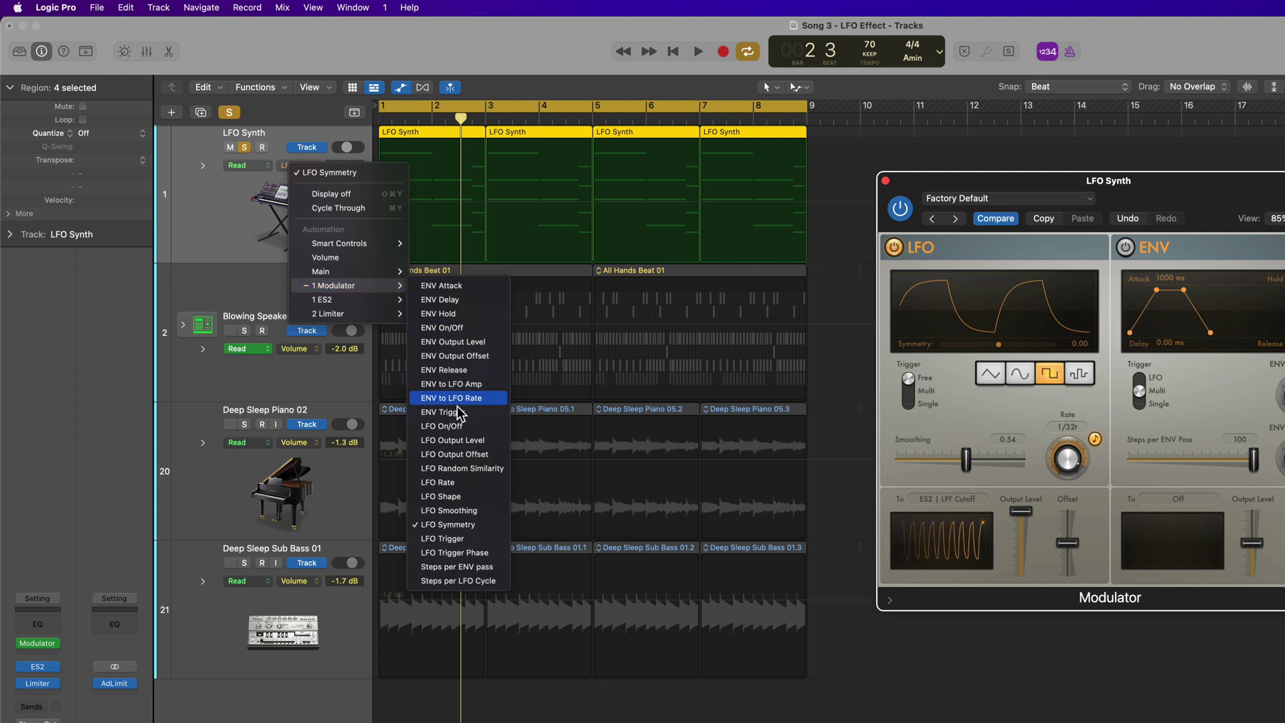
click(478, 483)
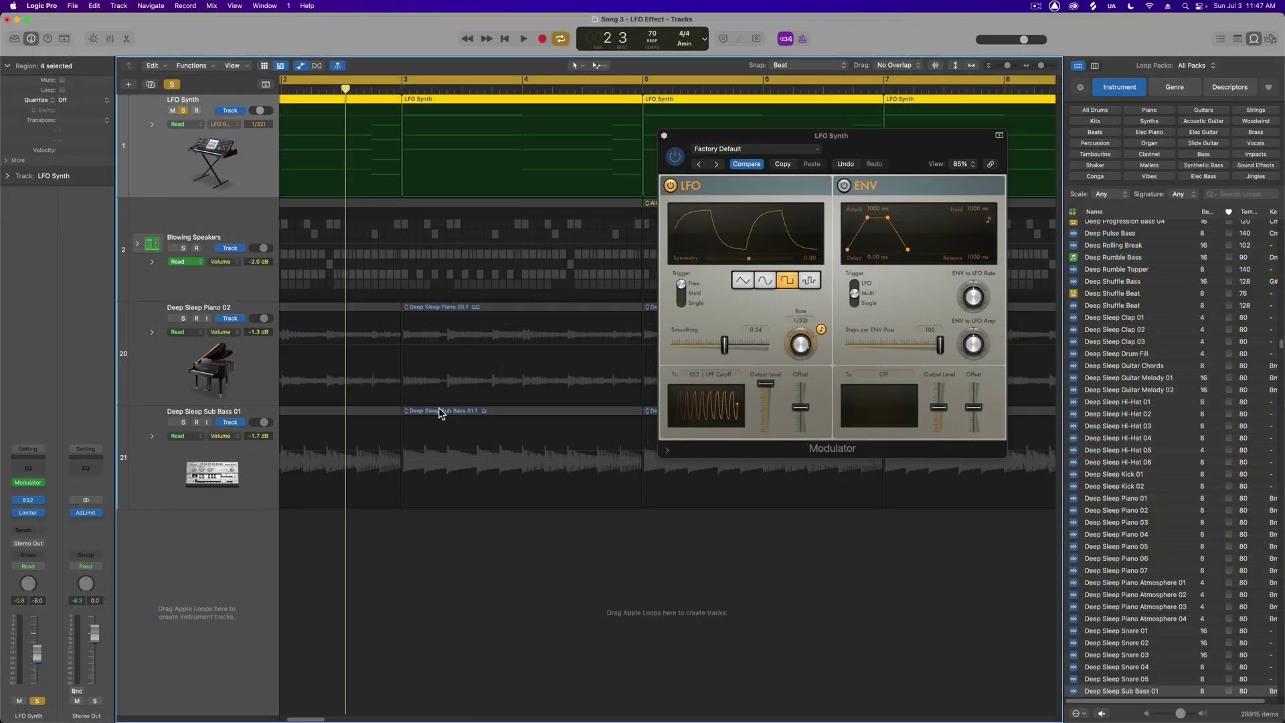
Step: Move the plugin window aside, zoom into bars 1–4 with taller lanes, and deselect the regions
scroll(482, 375, left, 4)
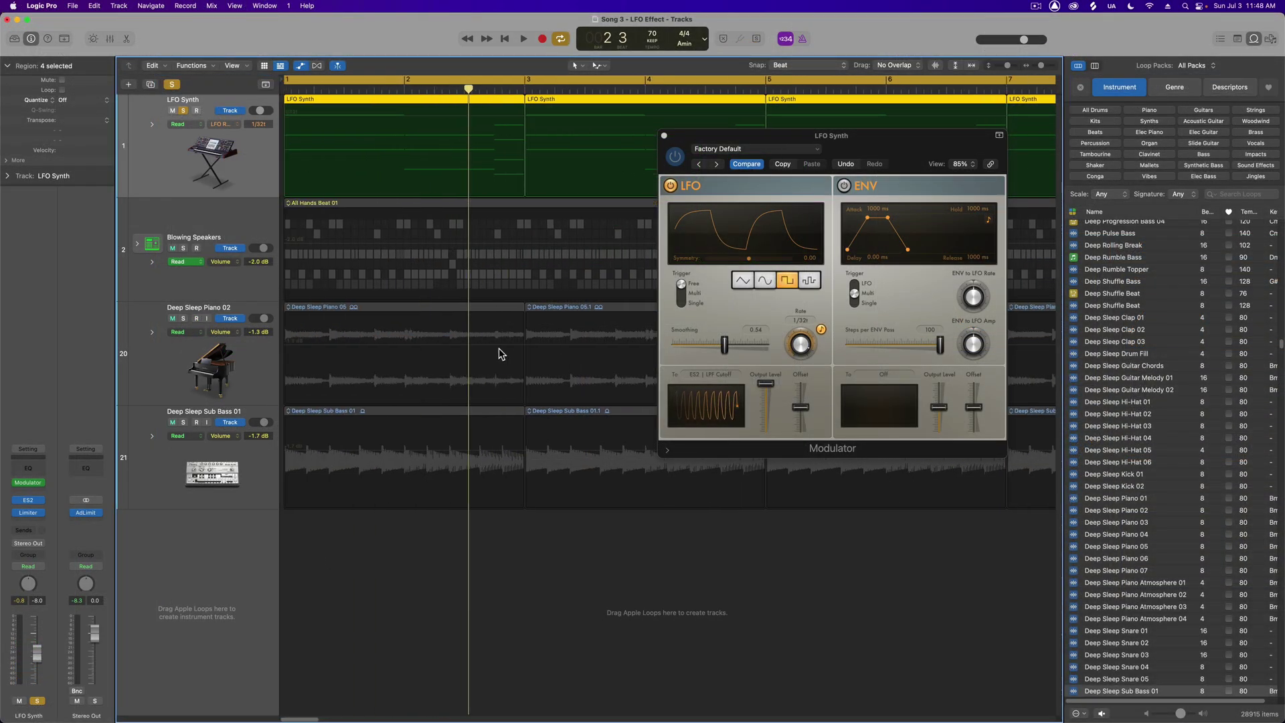
drag(711, 145, 730, 260)
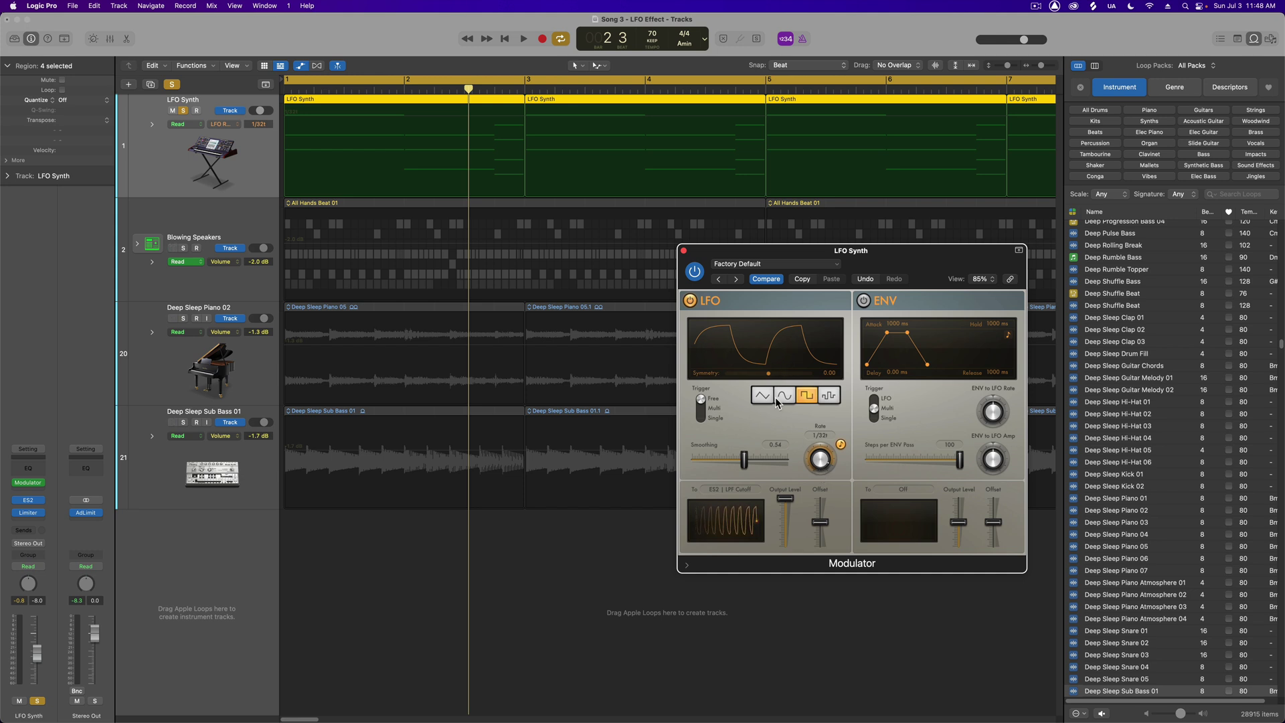
key(Return)
key(super+Down)
key(super+Right)
key(super+Right)
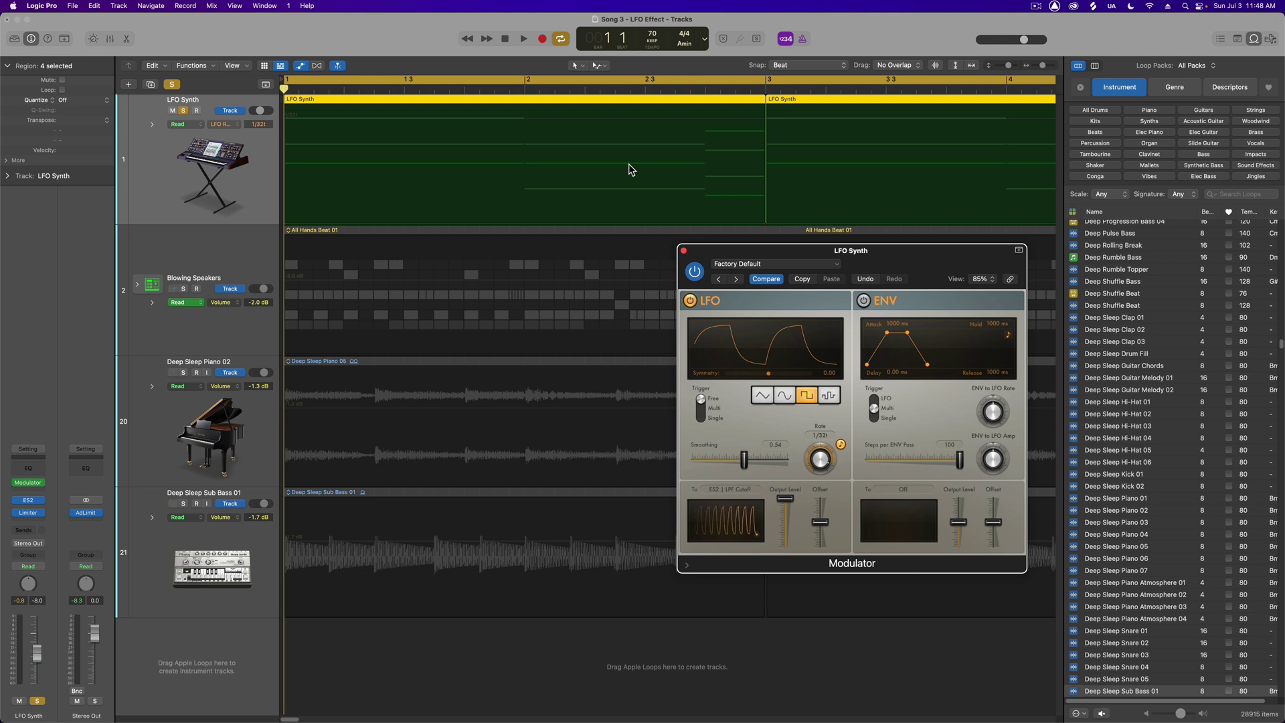
click(483, 119)
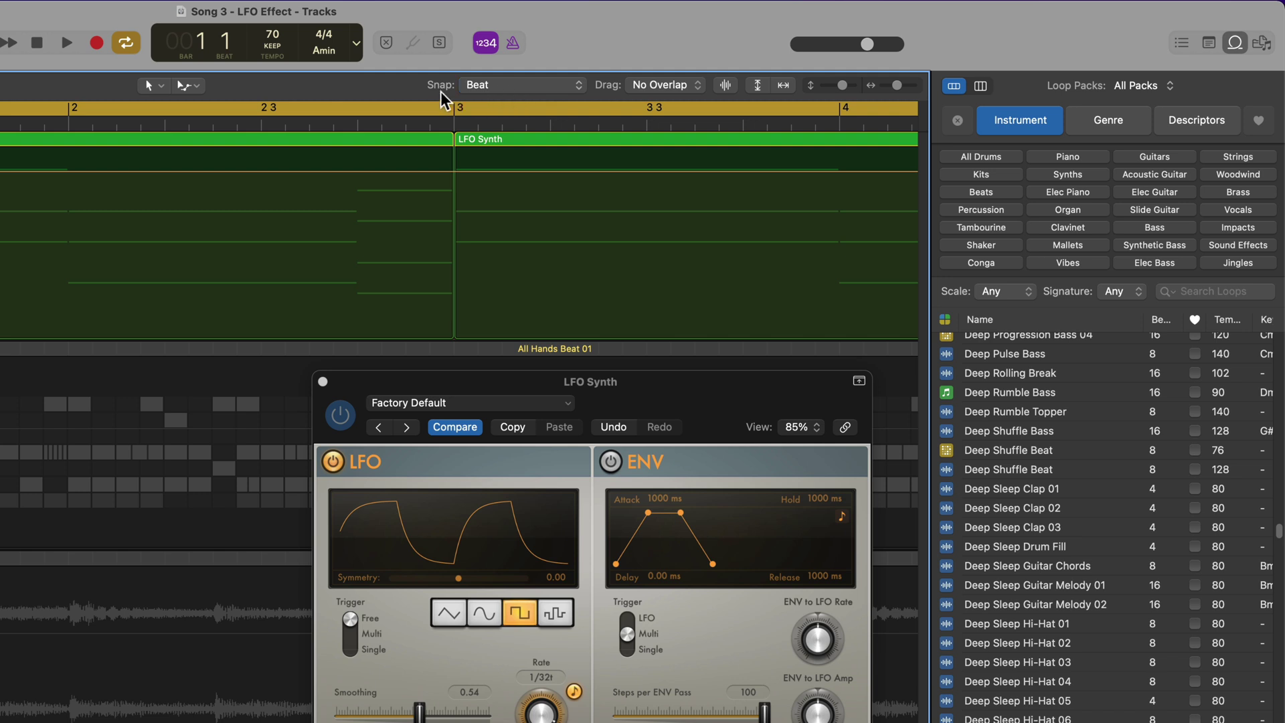
click(532, 90)
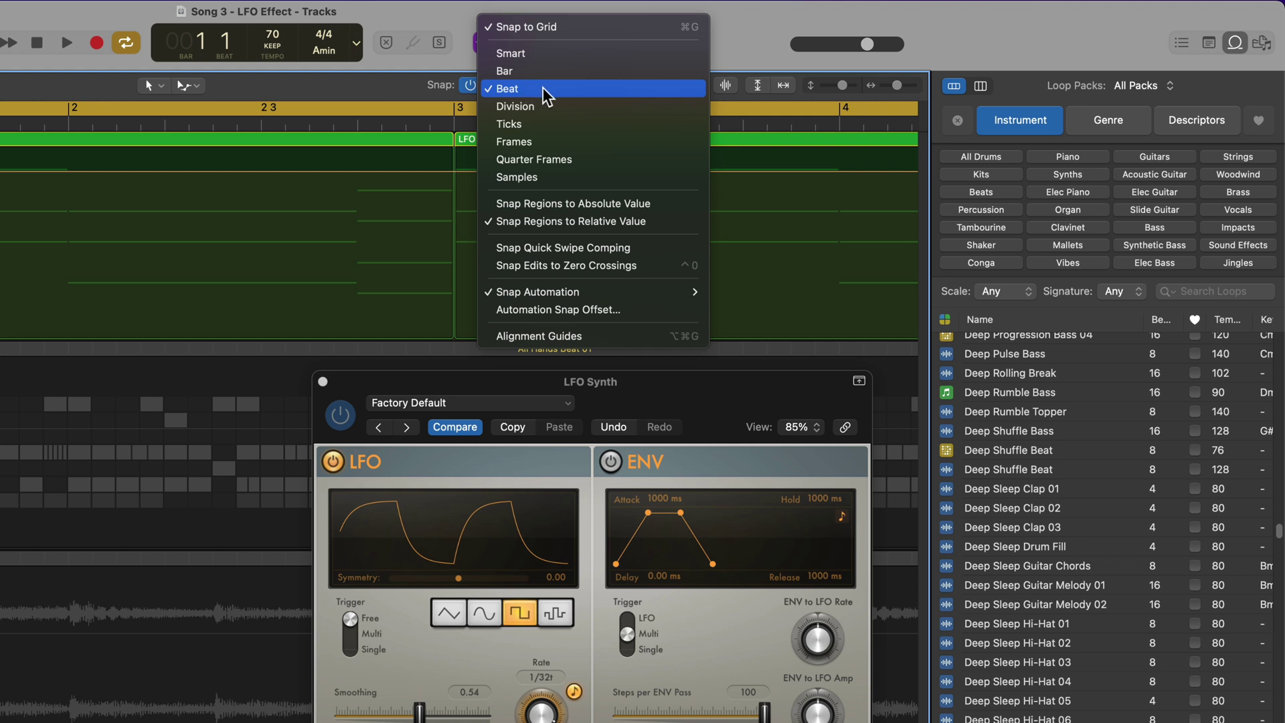
mouse_move(532, 300)
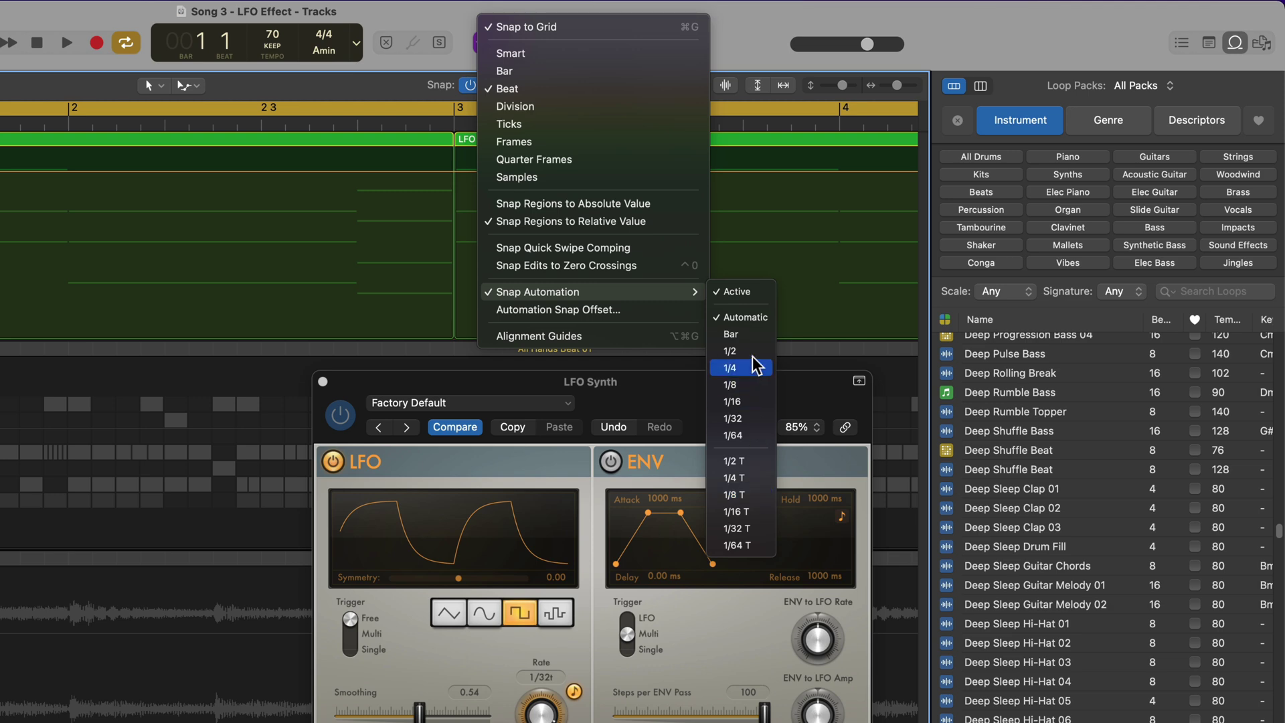
click(521, 26)
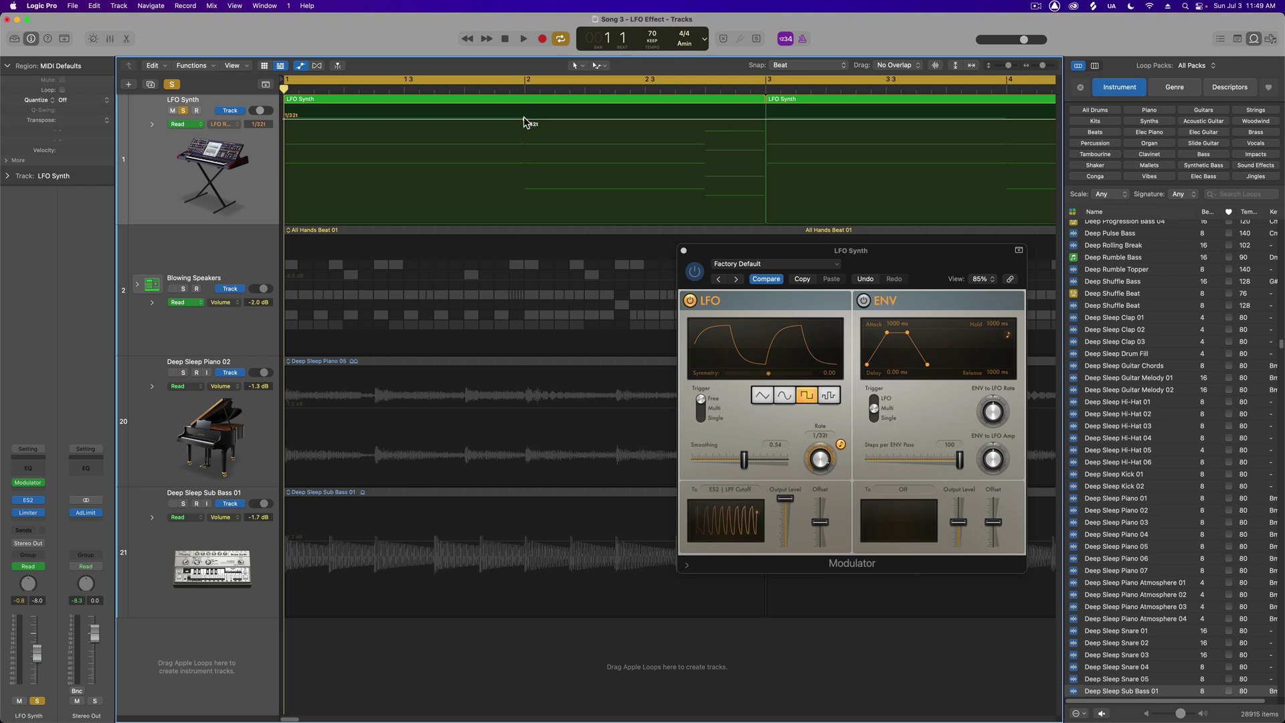
Step: Pull the bar 2 rate point down so bars 1–2 ramp from 1/32t to 1/8
key(space)
drag(524, 119, 524, 146)
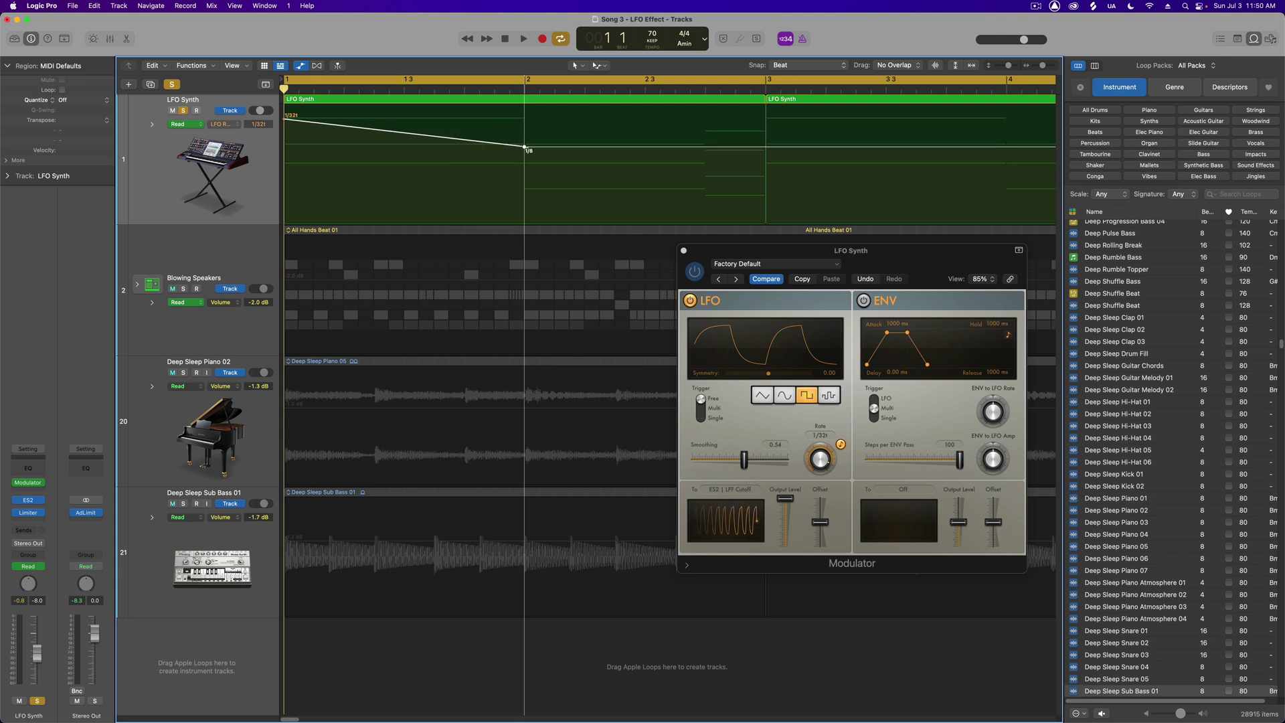
key(space)
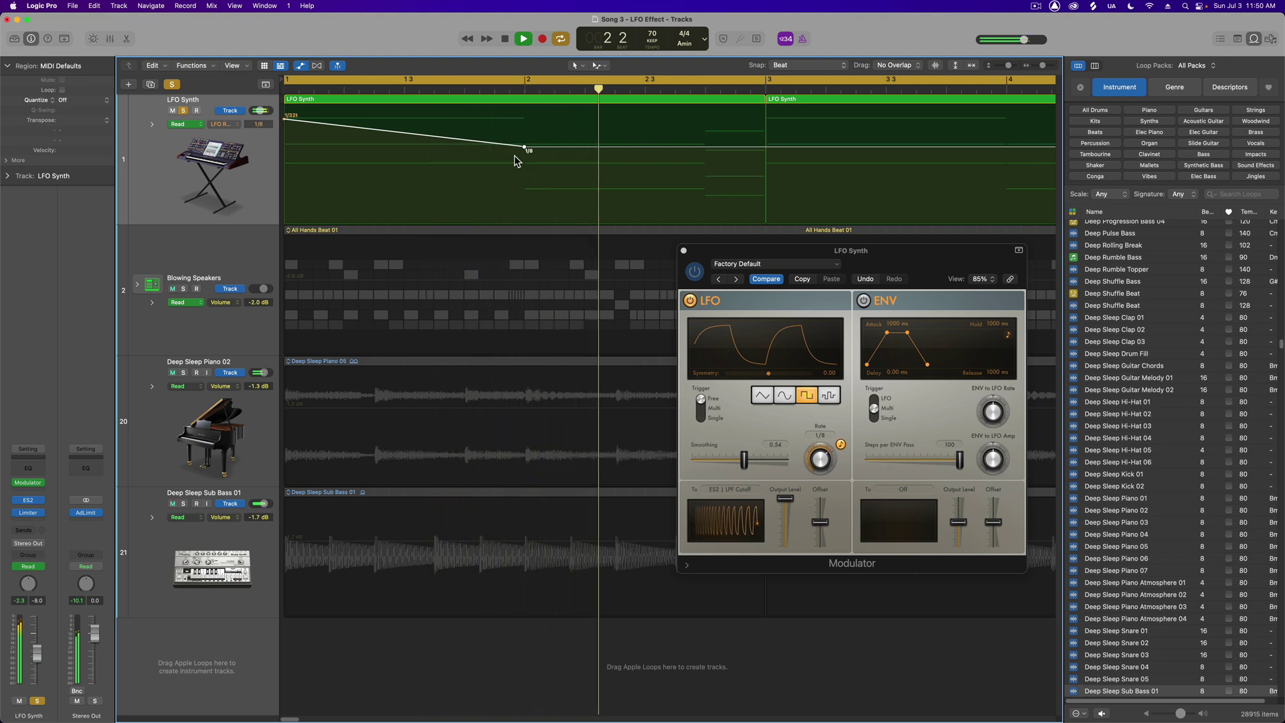
key(space)
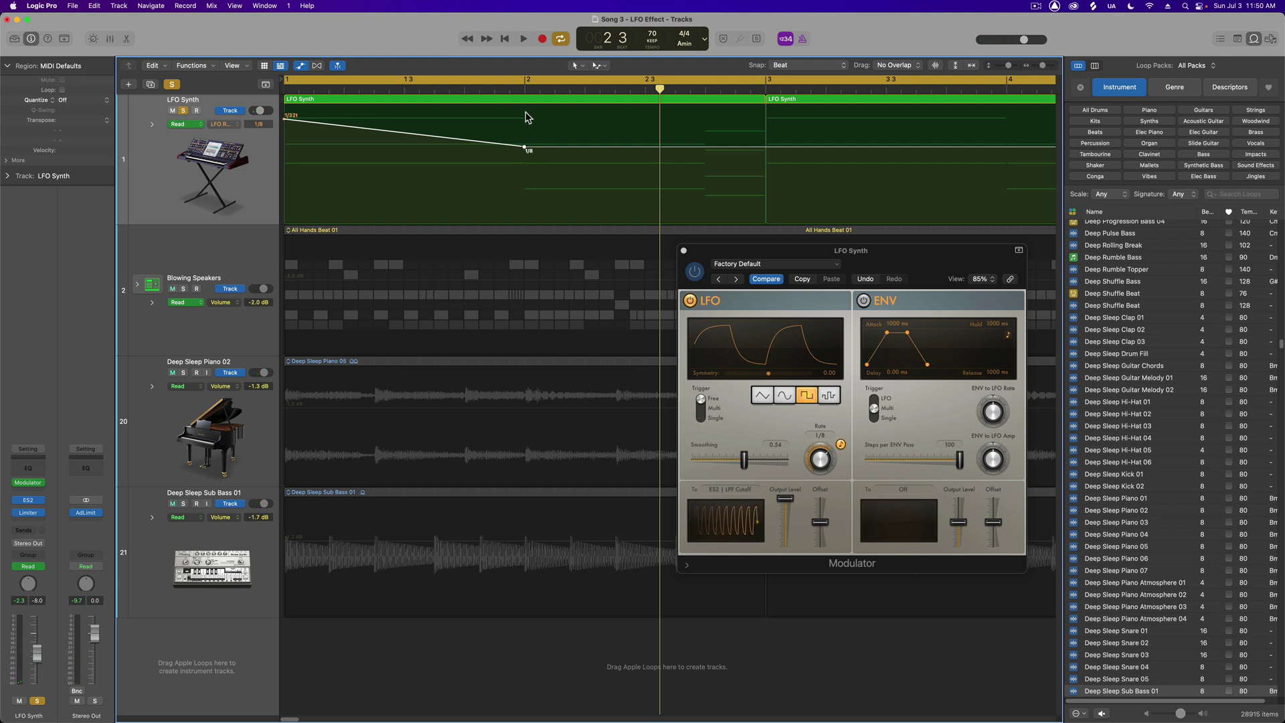
Step: With the Marquee tool, raise the range after bar 2 to a 1/32t step and remove the stray point
click(598, 66)
click(631, 213)
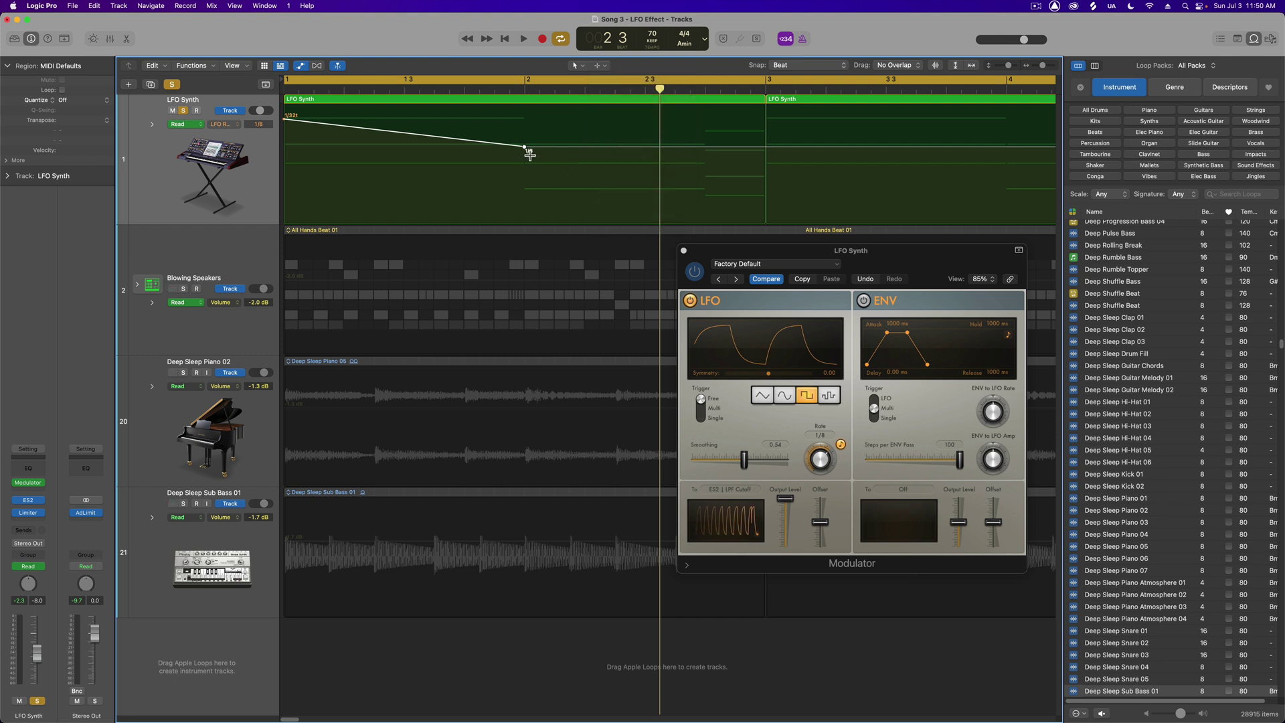
drag(525, 150, 709, 170)
drag(642, 146, 622, 129)
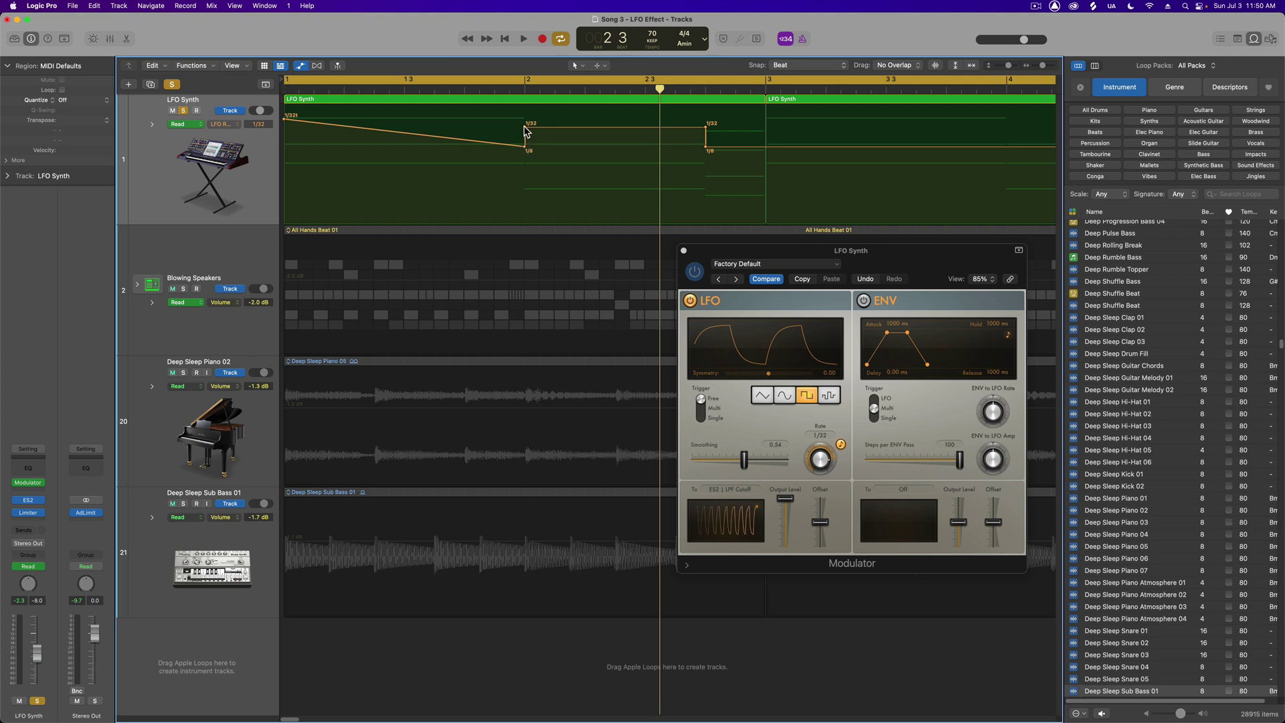
drag(525, 131, 525, 118)
click(705, 127)
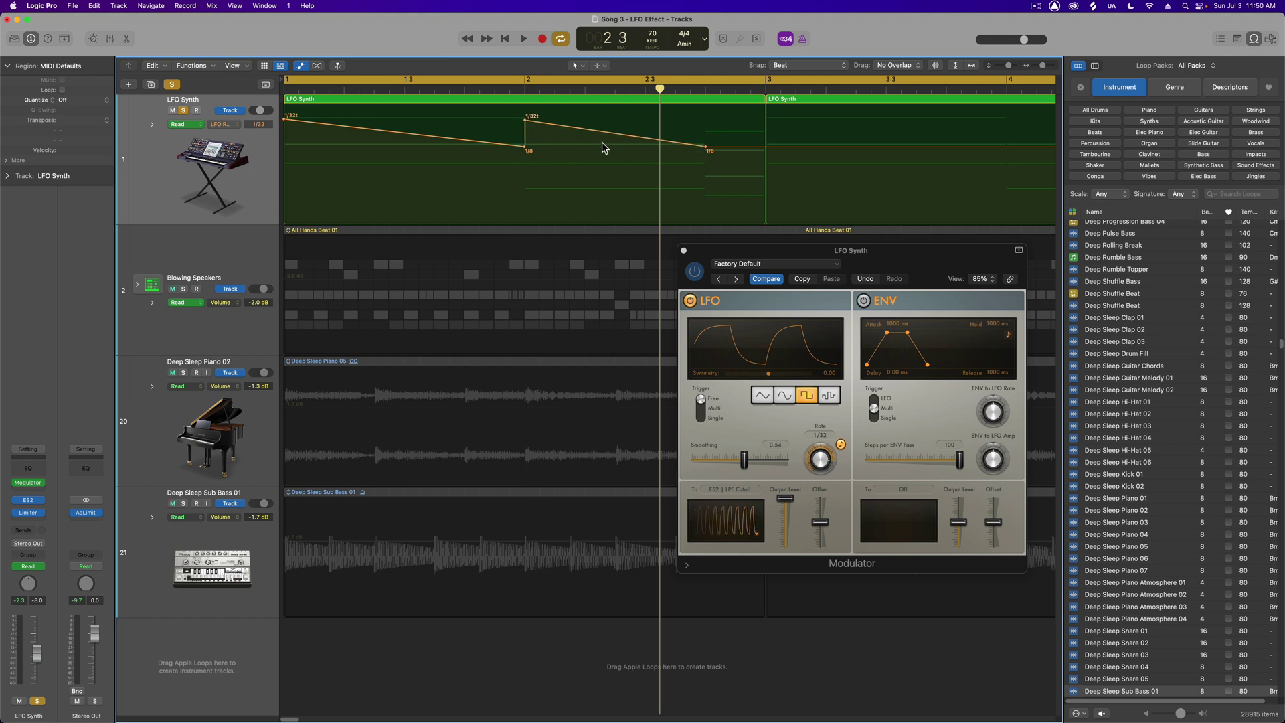
key(Return)
key(space)
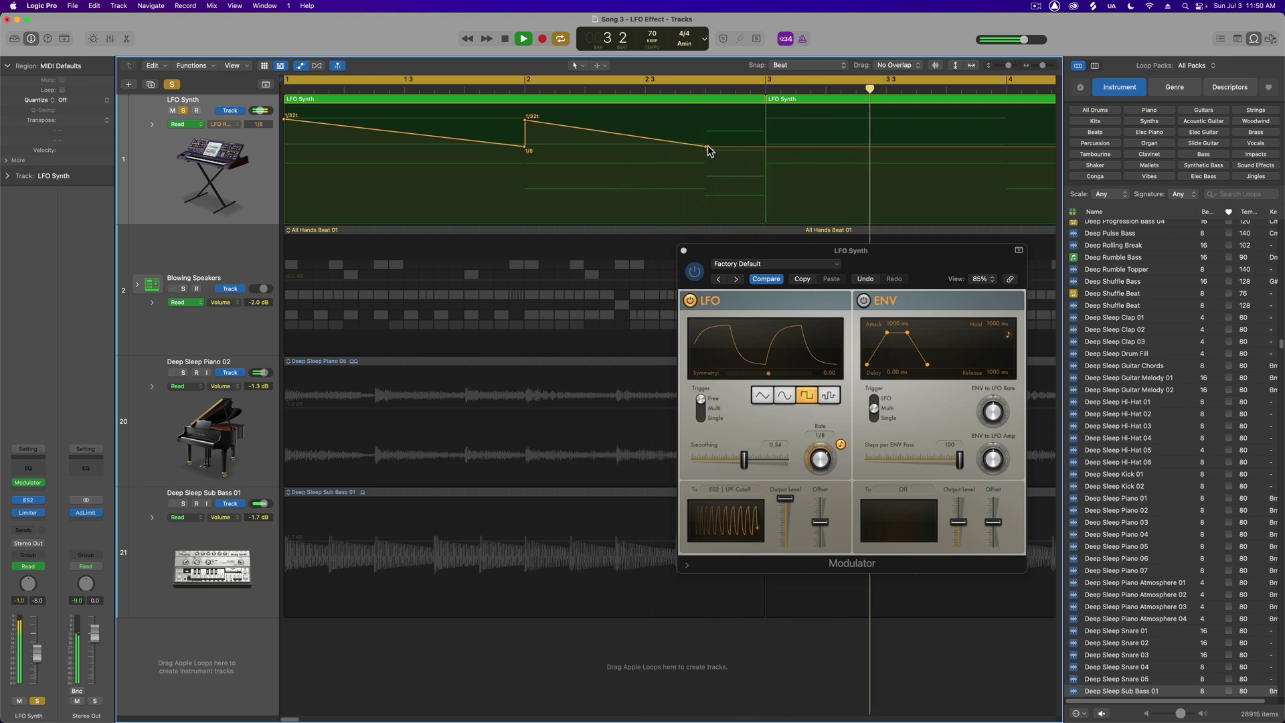
key(space)
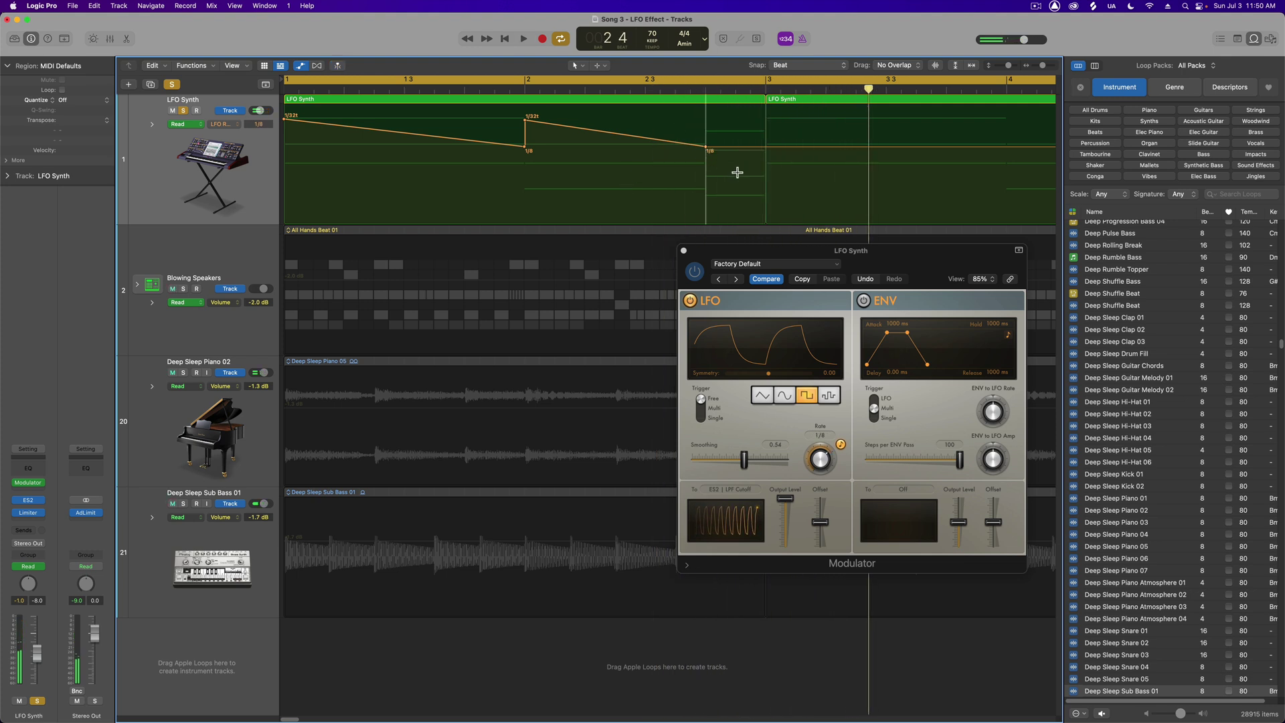
Step: Raise the rate between beat 2.4 and bar 3 to 1/16 and play back the stepped ramps
drag(725, 158, 754, 160)
key(space)
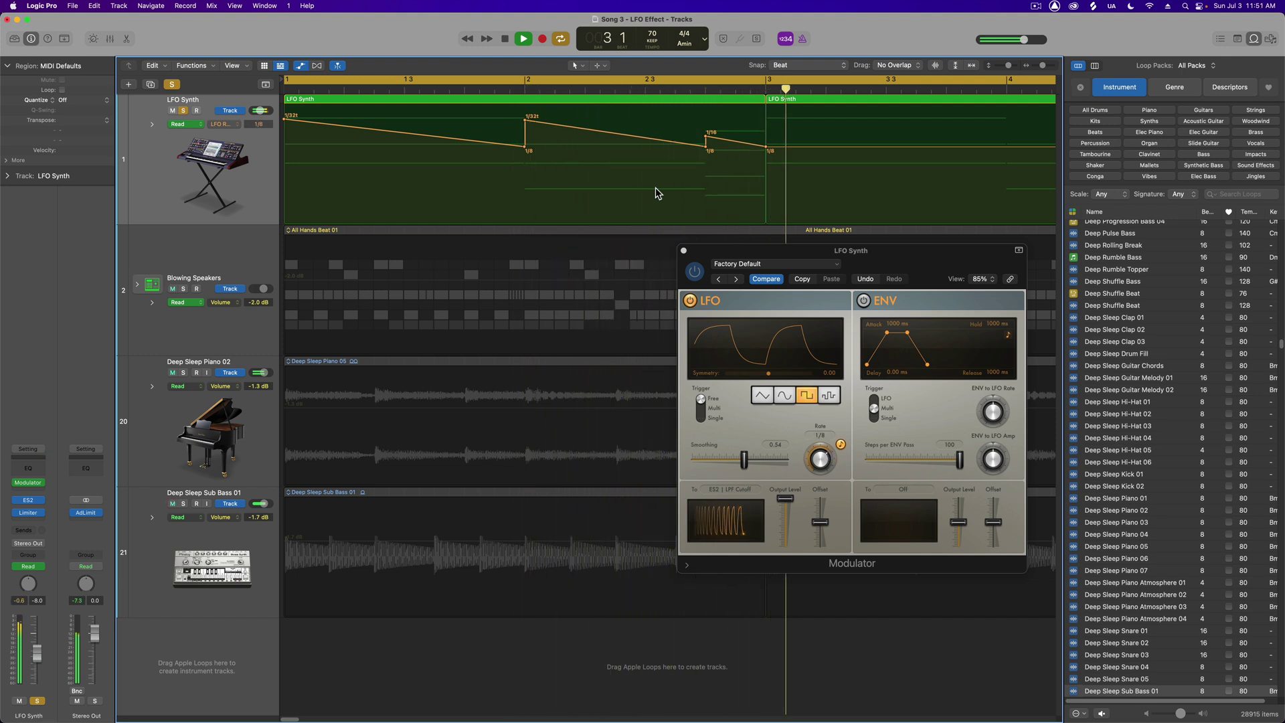
key(space)
key(t)
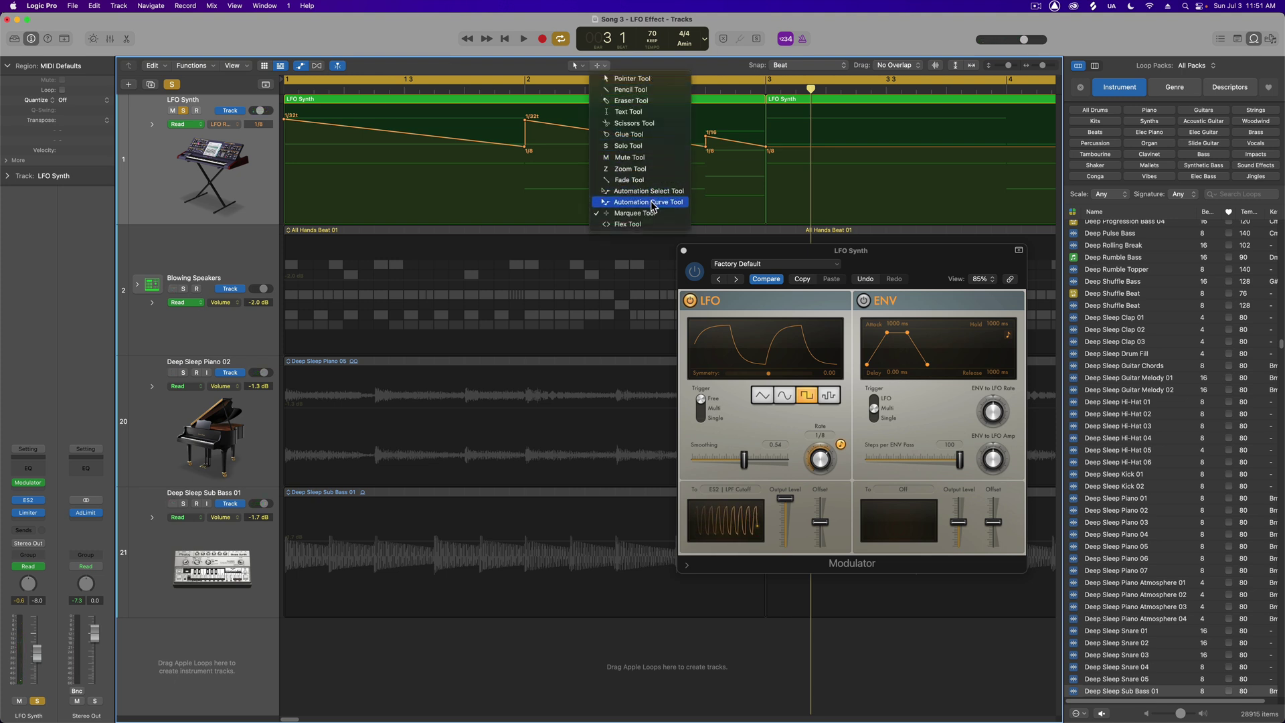
Step: Curve the bar 1–2 ramp into an S-shape, bend the bar 2 and bar 3 ramps, and play
click(647, 202)
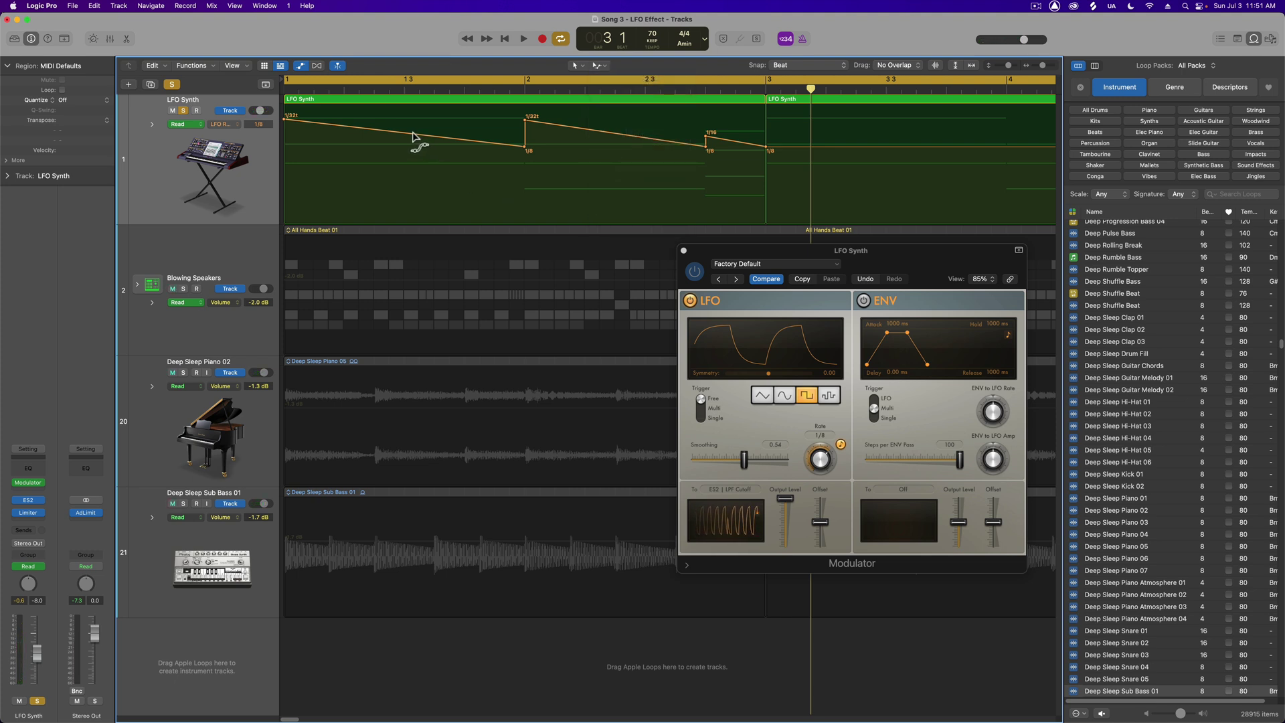
mouse_move(412, 136)
mouse_down()
mouse_move(386, 212)
mouse_move(372, 164)
mouse_move(389, 170)
mouse_move(399, 139)
mouse_up()
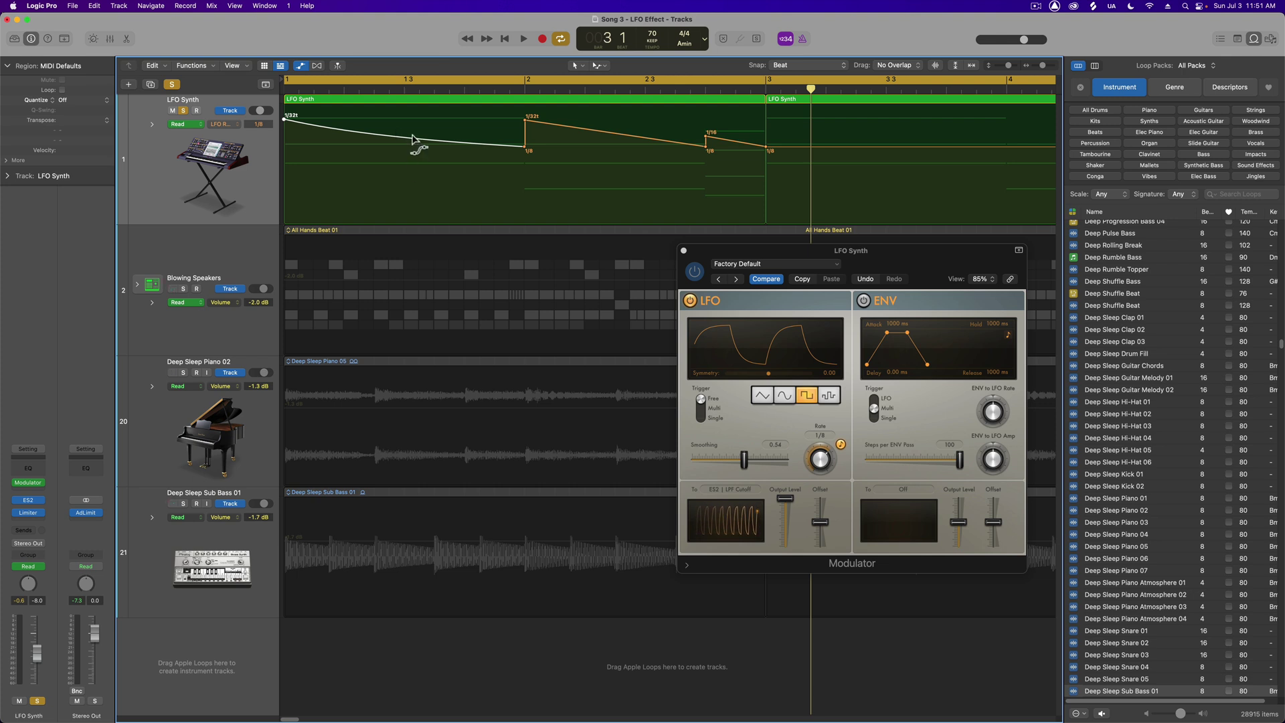
mouse_move(418, 137)
mouse_down()
mouse_move(311, 155)
mouse_move(561, 132)
mouse_move(289, 140)
mouse_move(412, 140)
mouse_up()
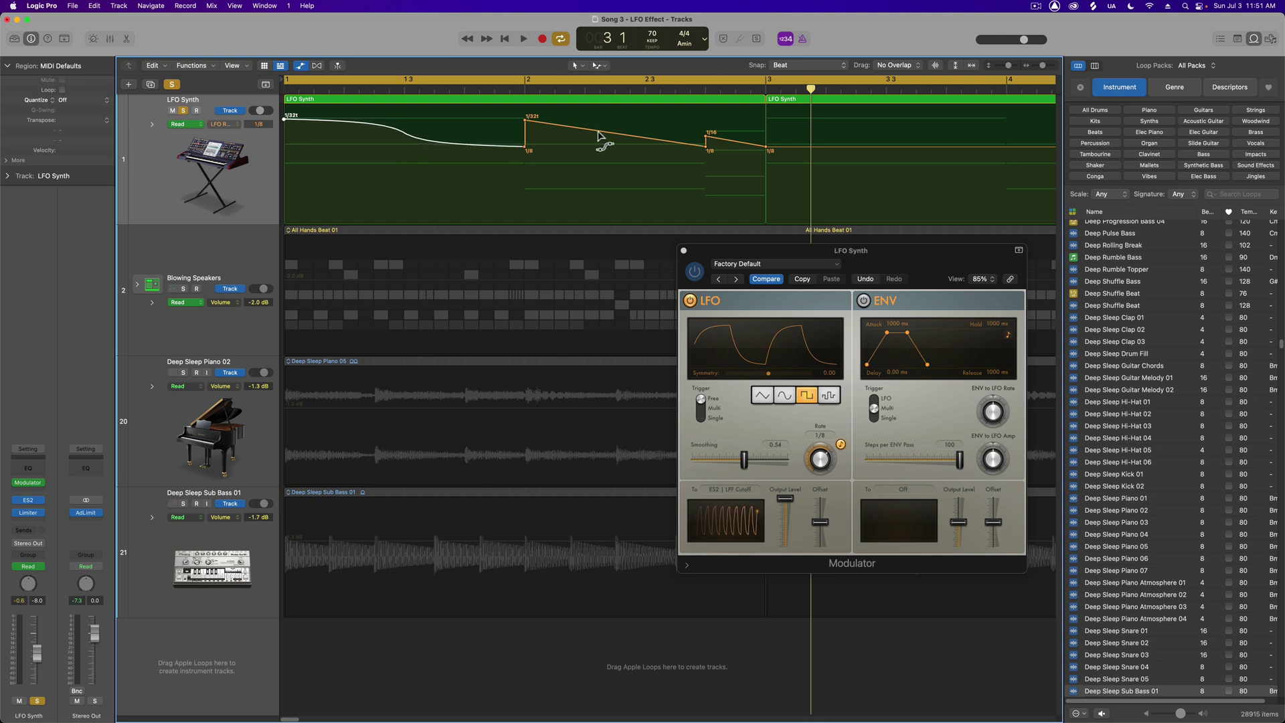
drag(602, 129, 614, 132)
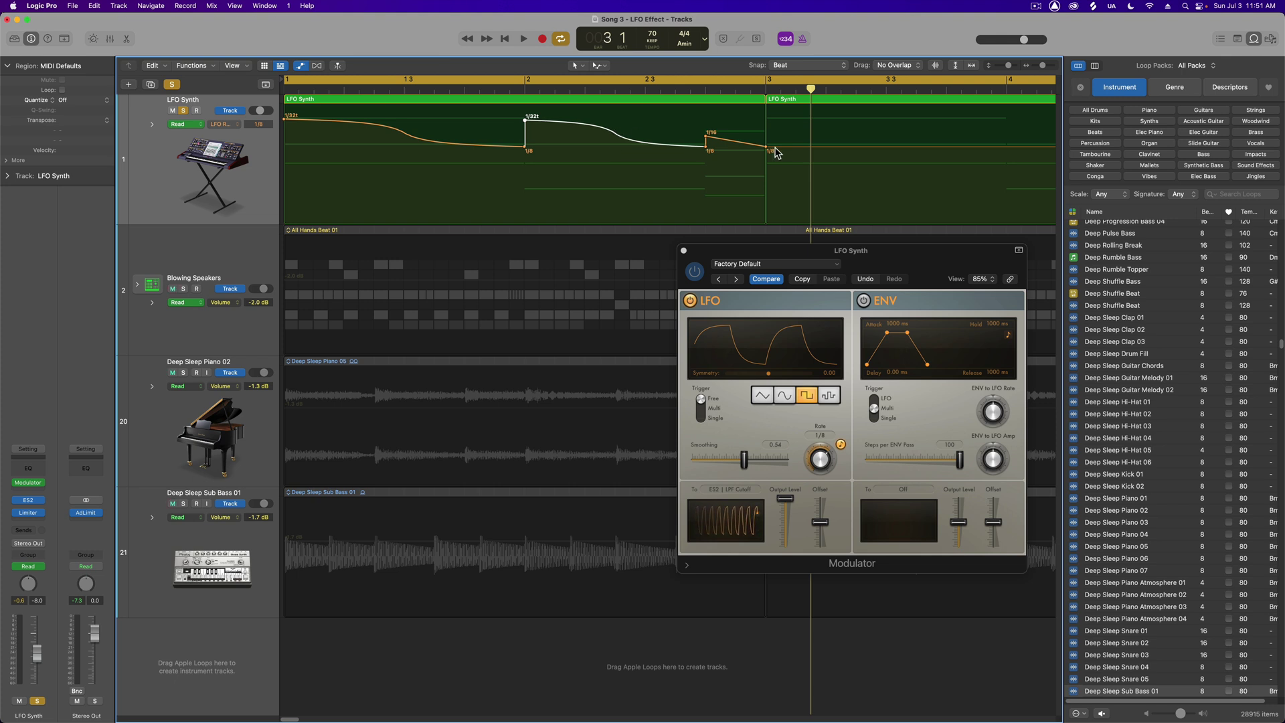
drag(748, 141, 736, 180)
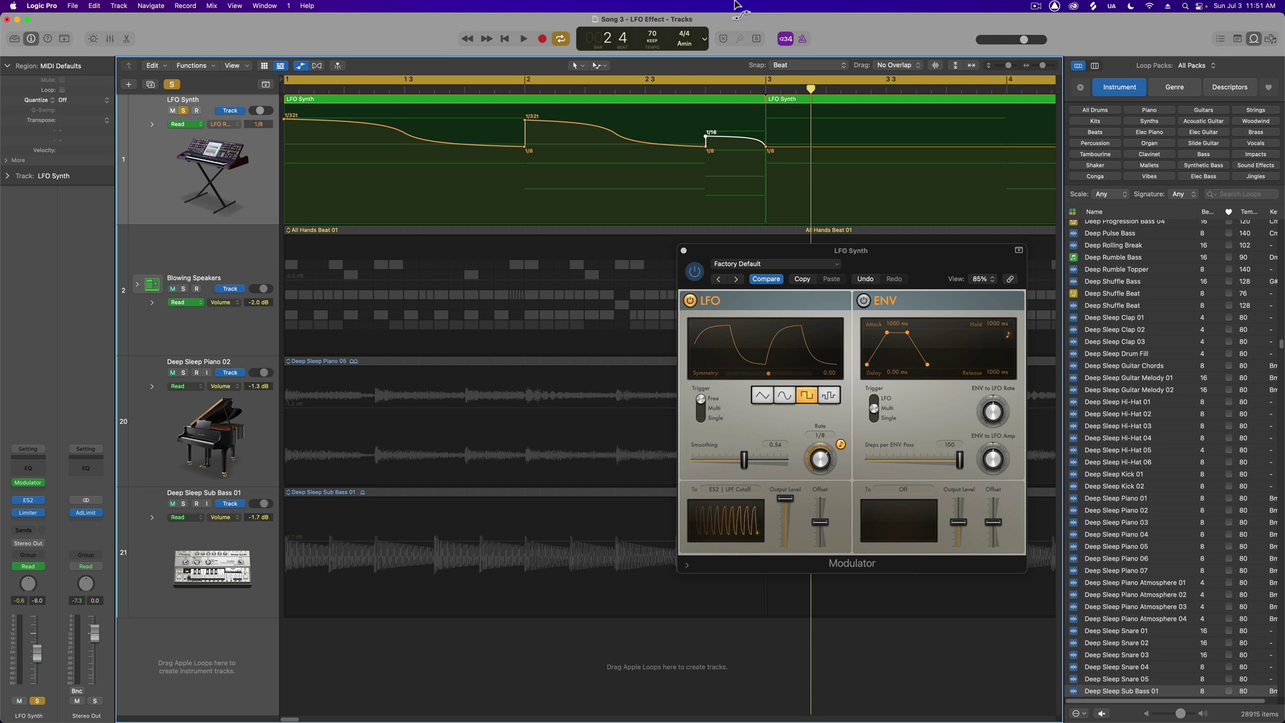
key(space)
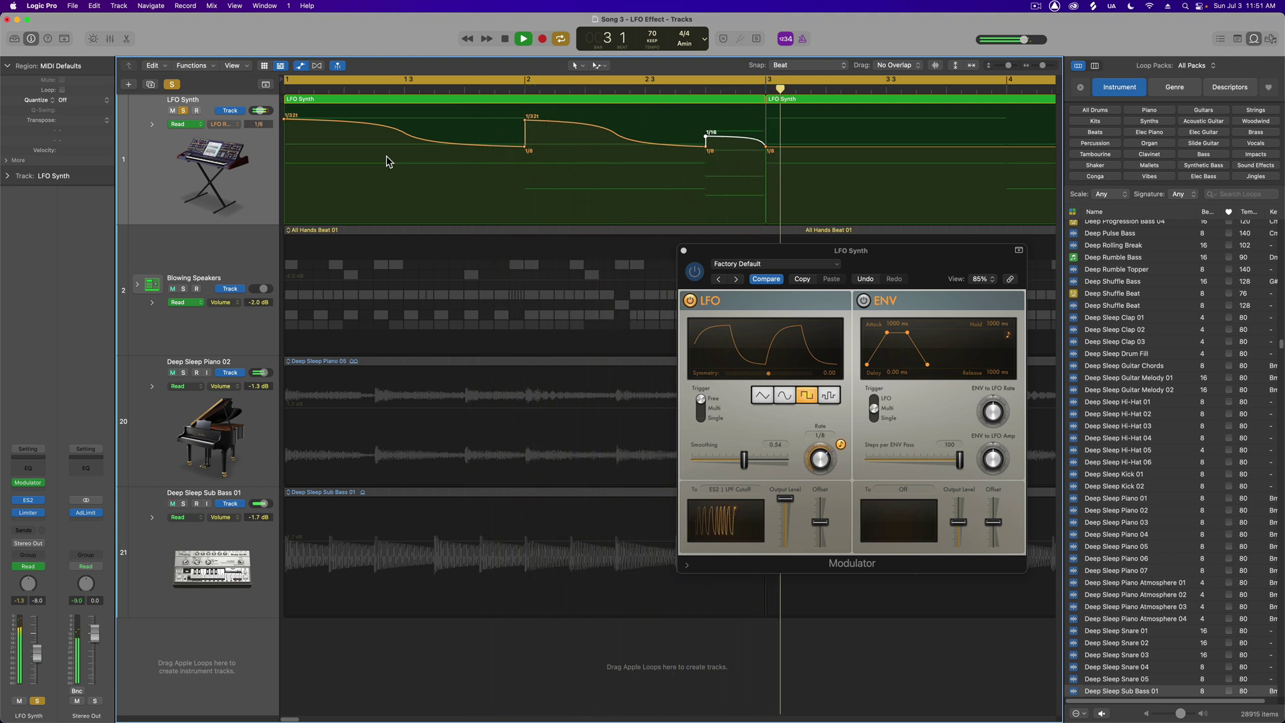
Step: Delete the LFO Synth regions after bar 3 and repeat the first region with Cmd+R through bar 9
key(space)
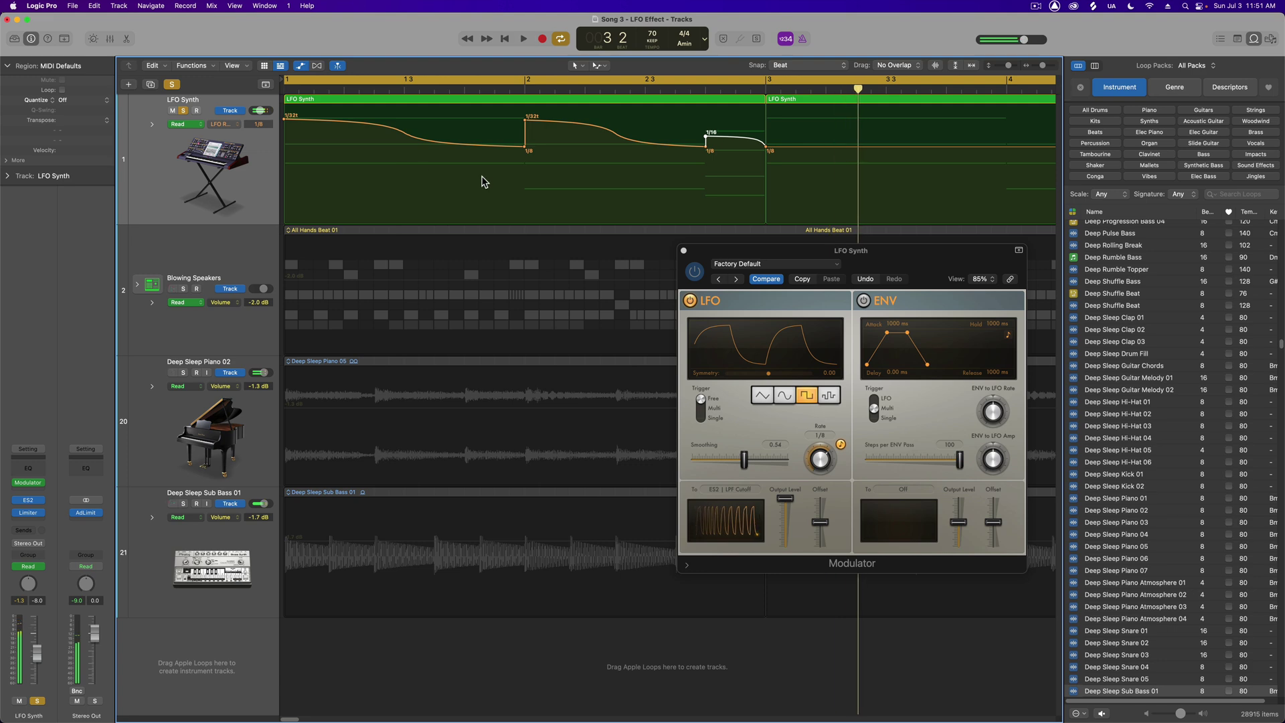
scroll(485, 182, down, 5)
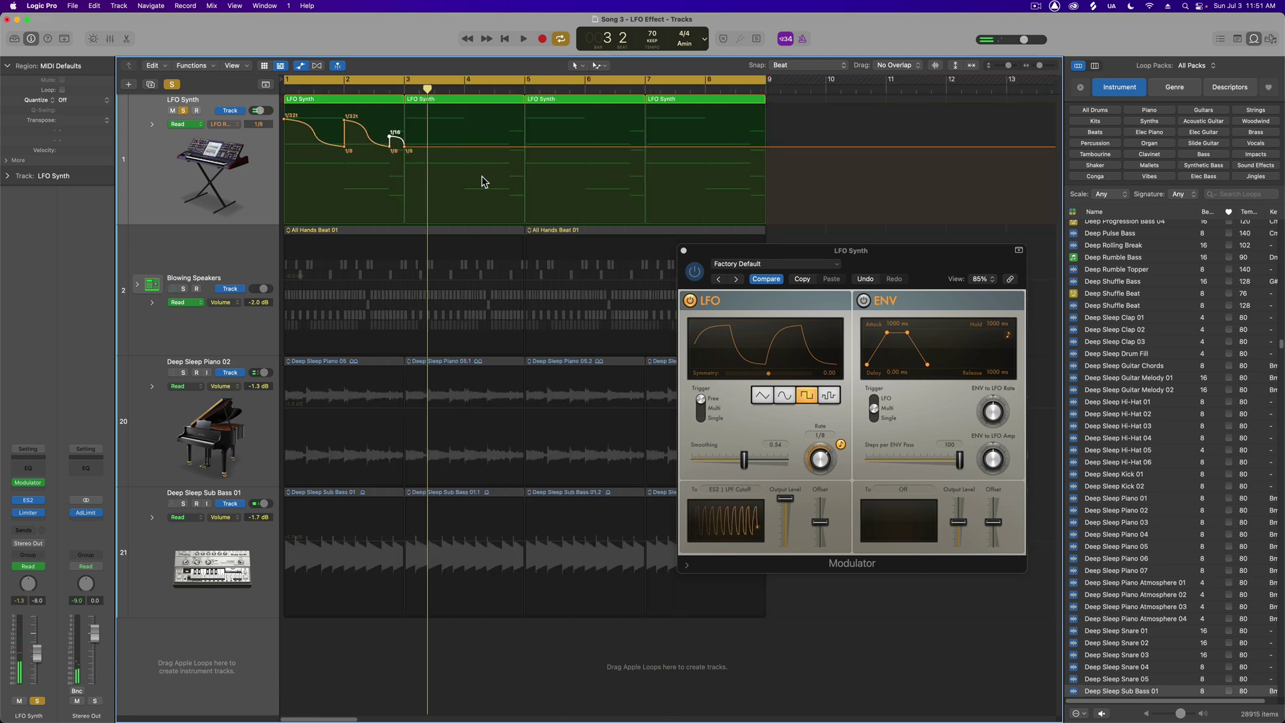
key(a)
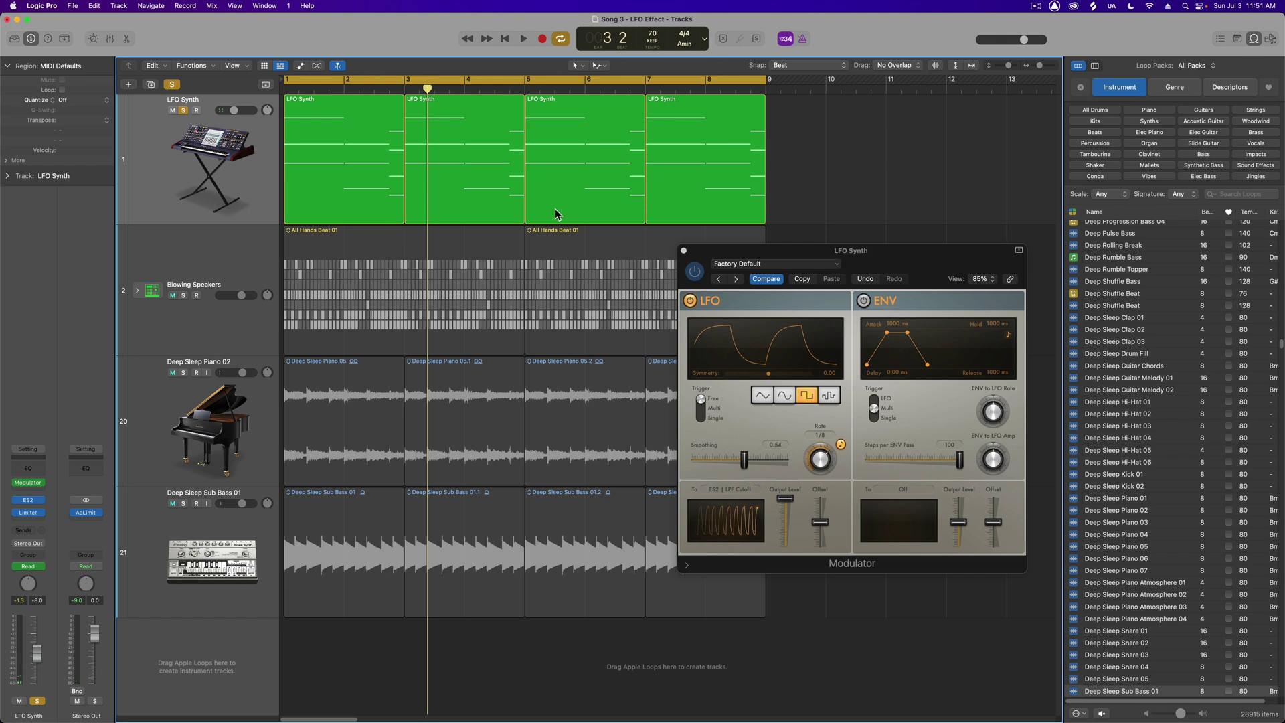
drag(829, 145, 506, 151)
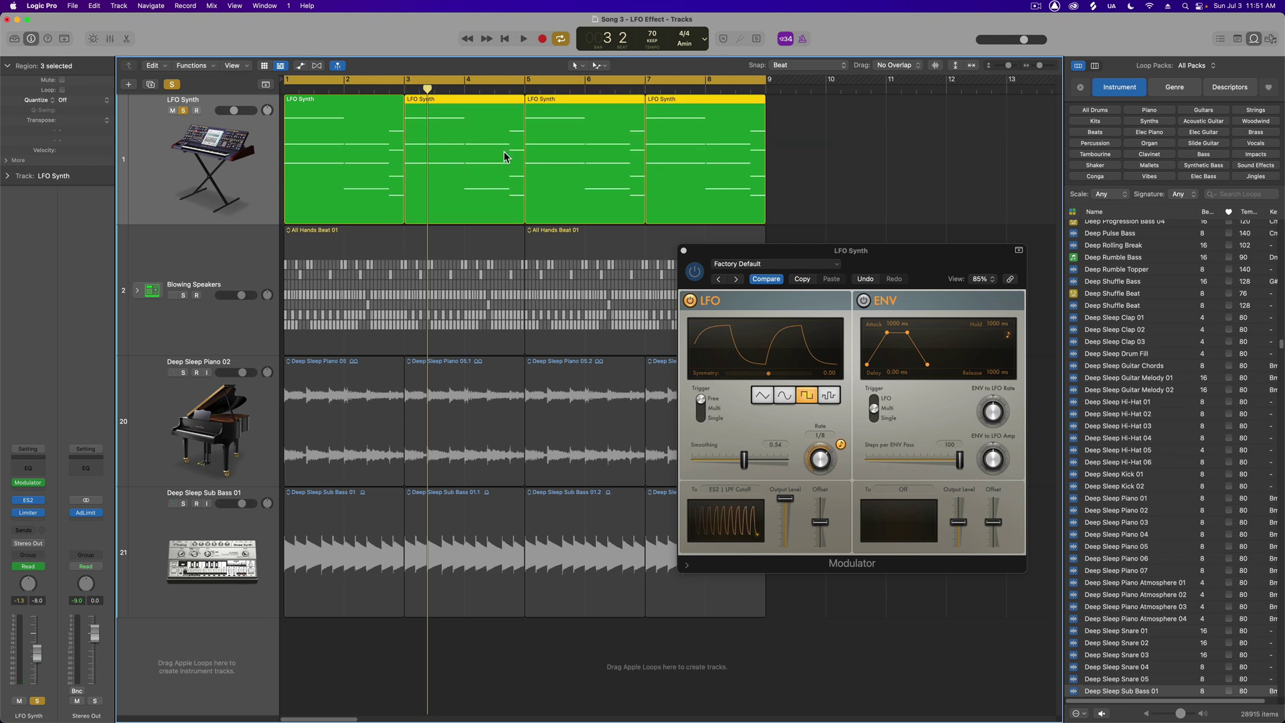
key(Delete)
click(398, 162)
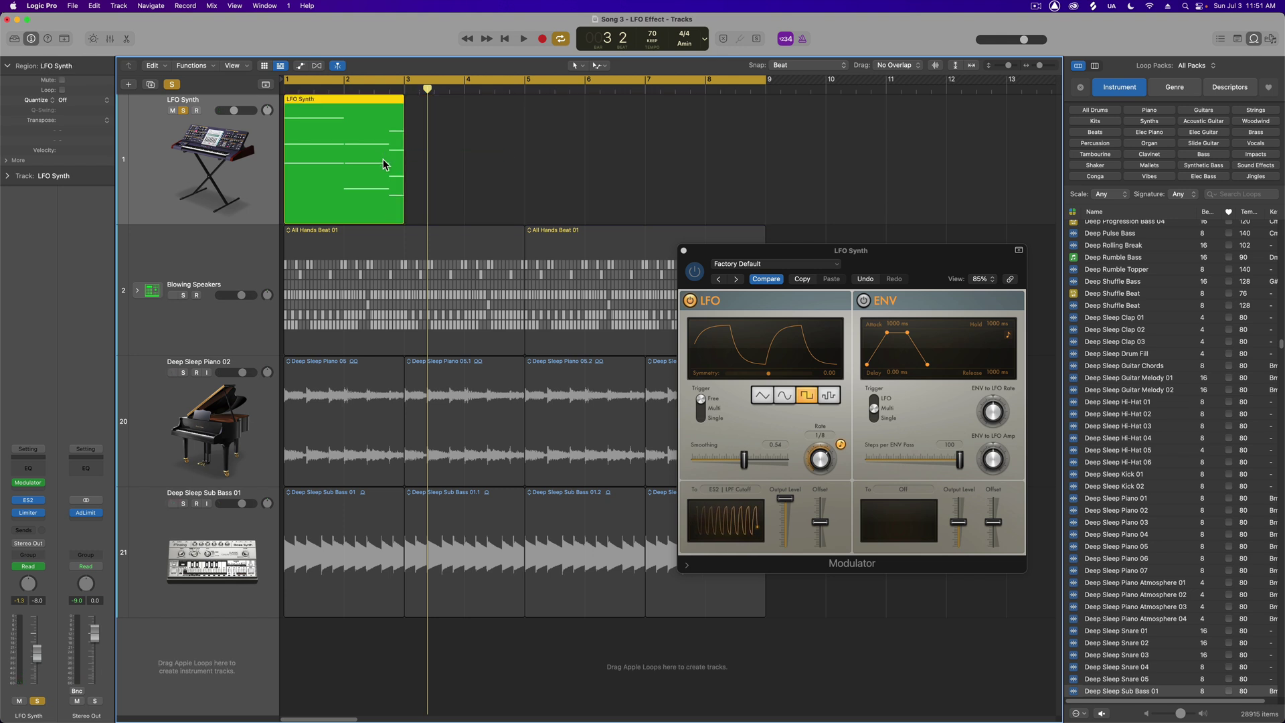
key(super+r)
key(super+r)
key(super+r)
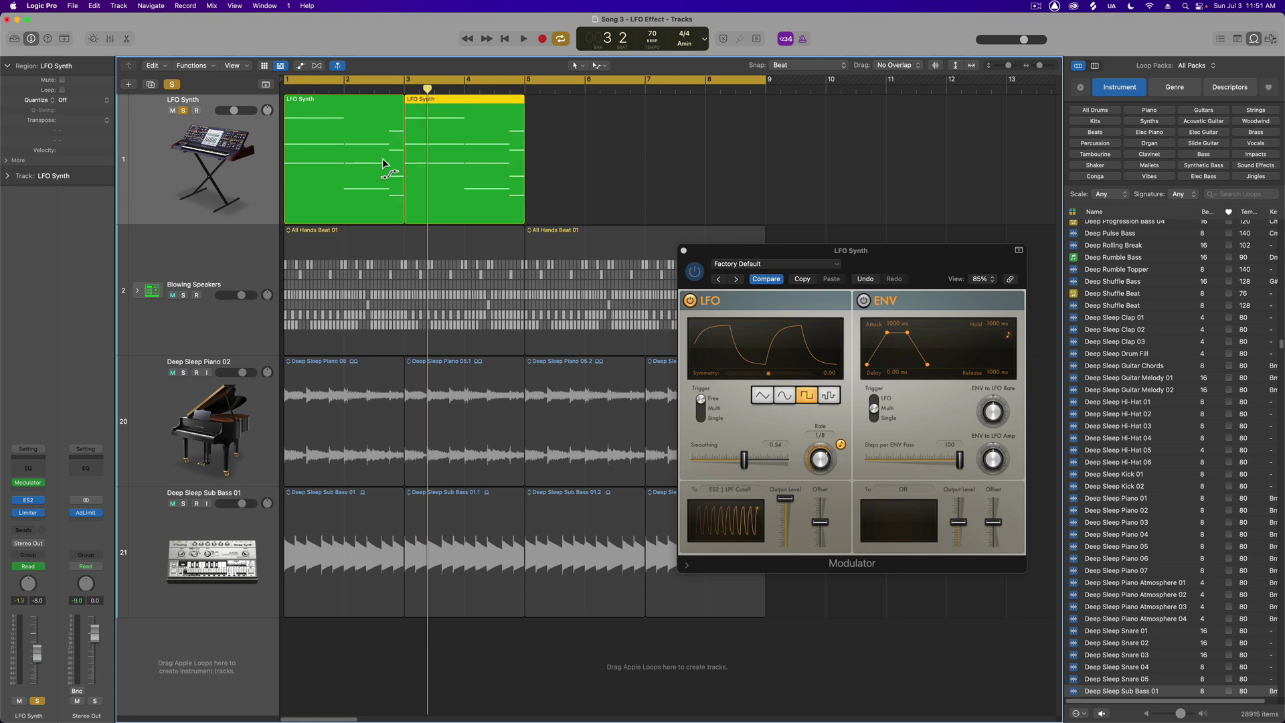
key(a)
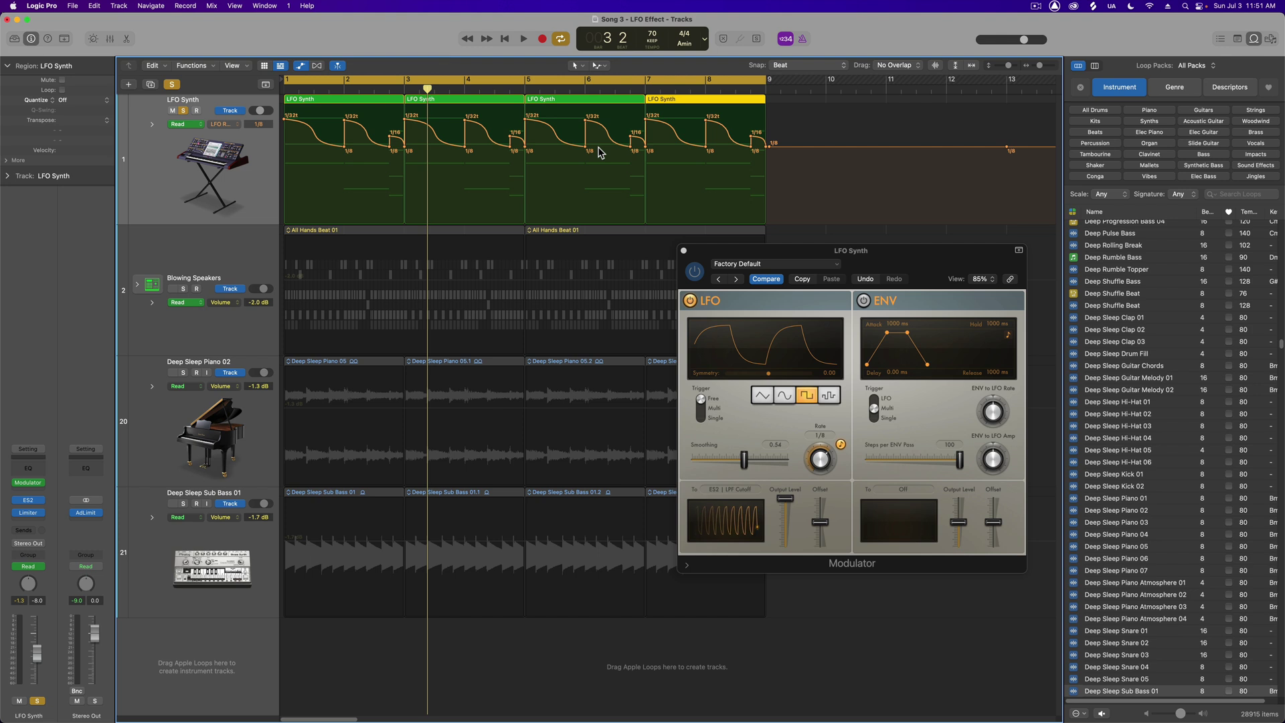
key(Return)
key(space)
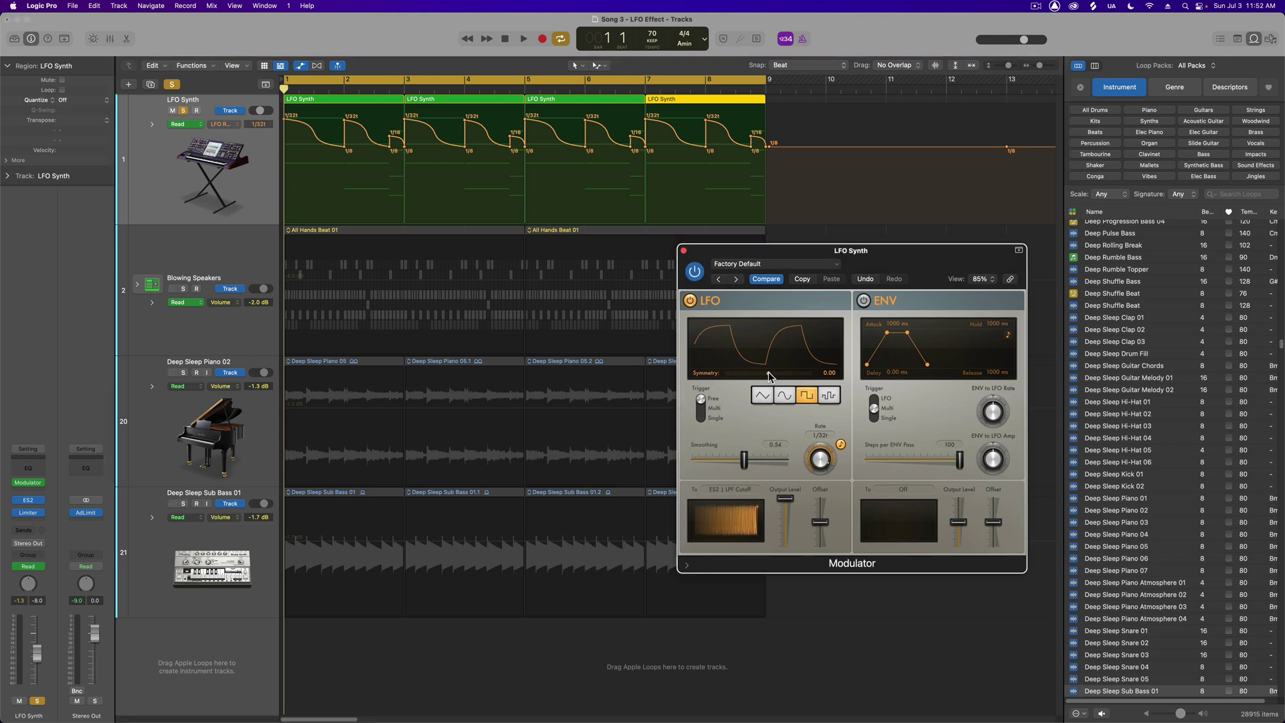
mouse_move(768, 376)
mouse_down()
mouse_move(814, 378)
mouse_move(738, 380)
mouse_move(761, 380)
mouse_up()
key(space)
mouse_move(761, 380)
mouse_down()
mouse_move(743, 378)
mouse_move(810, 385)
mouse_move(763, 377)
mouse_up()
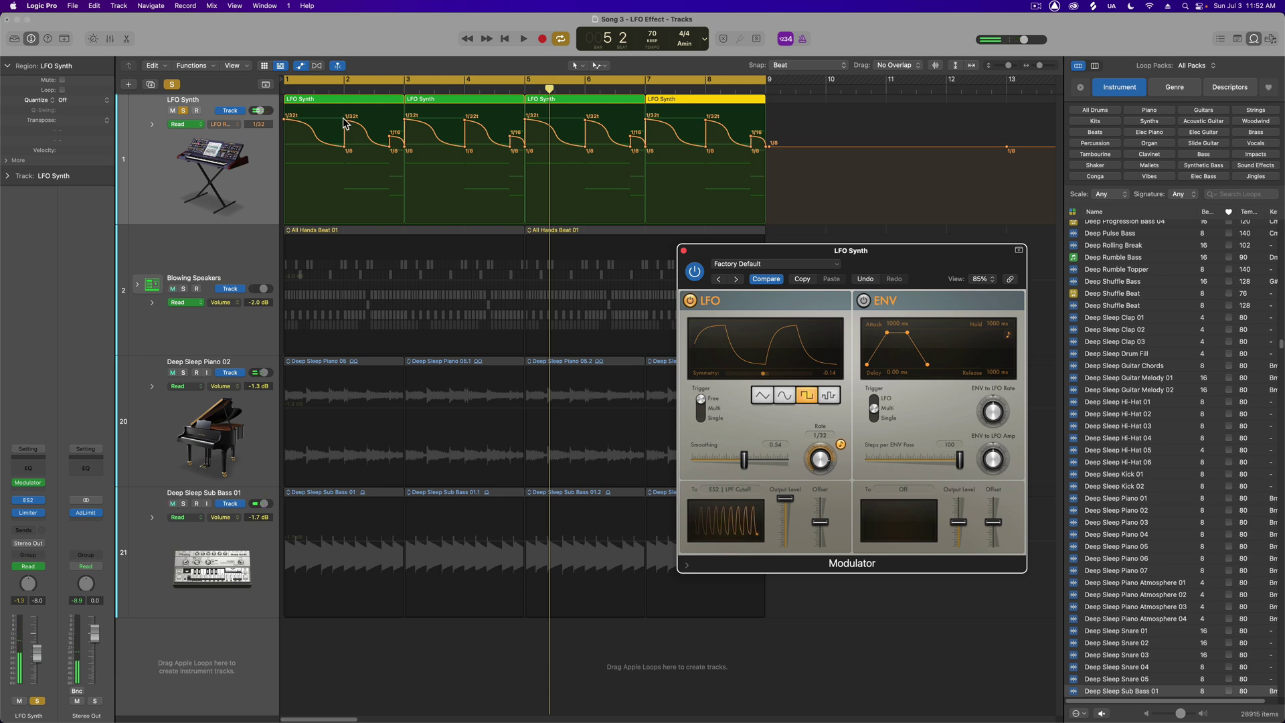
key(Return)
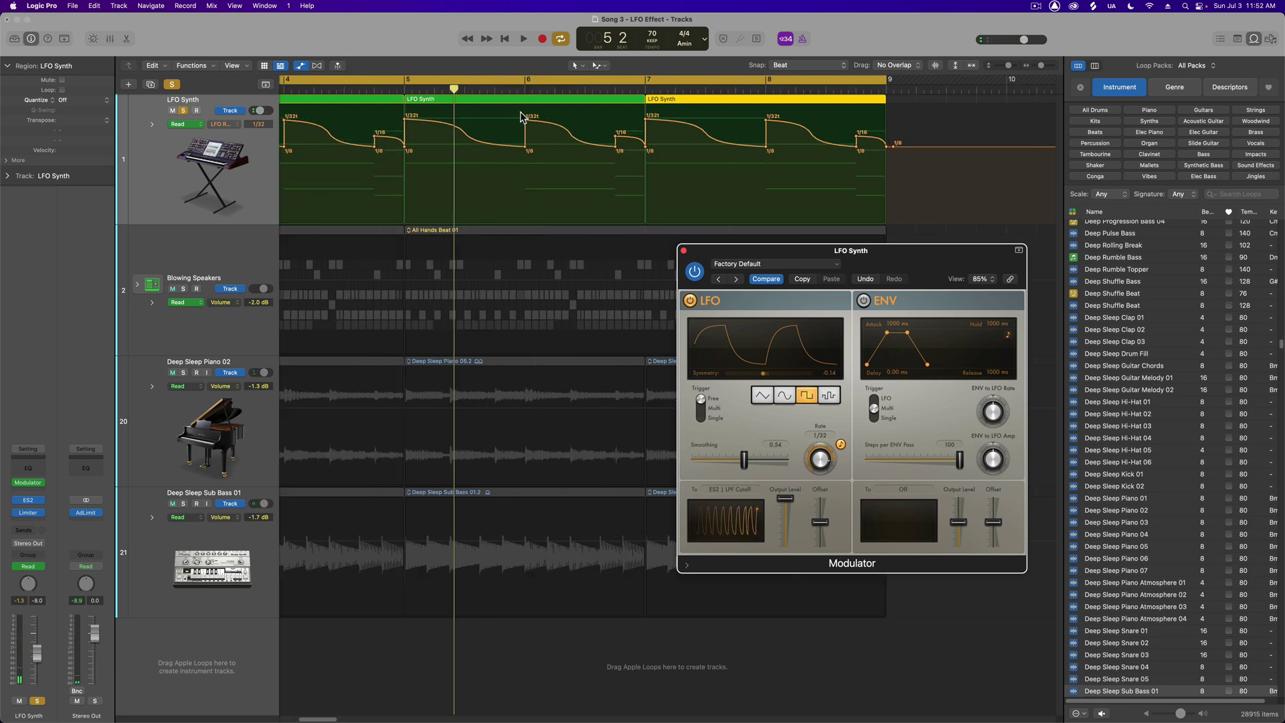
key(super+Right)
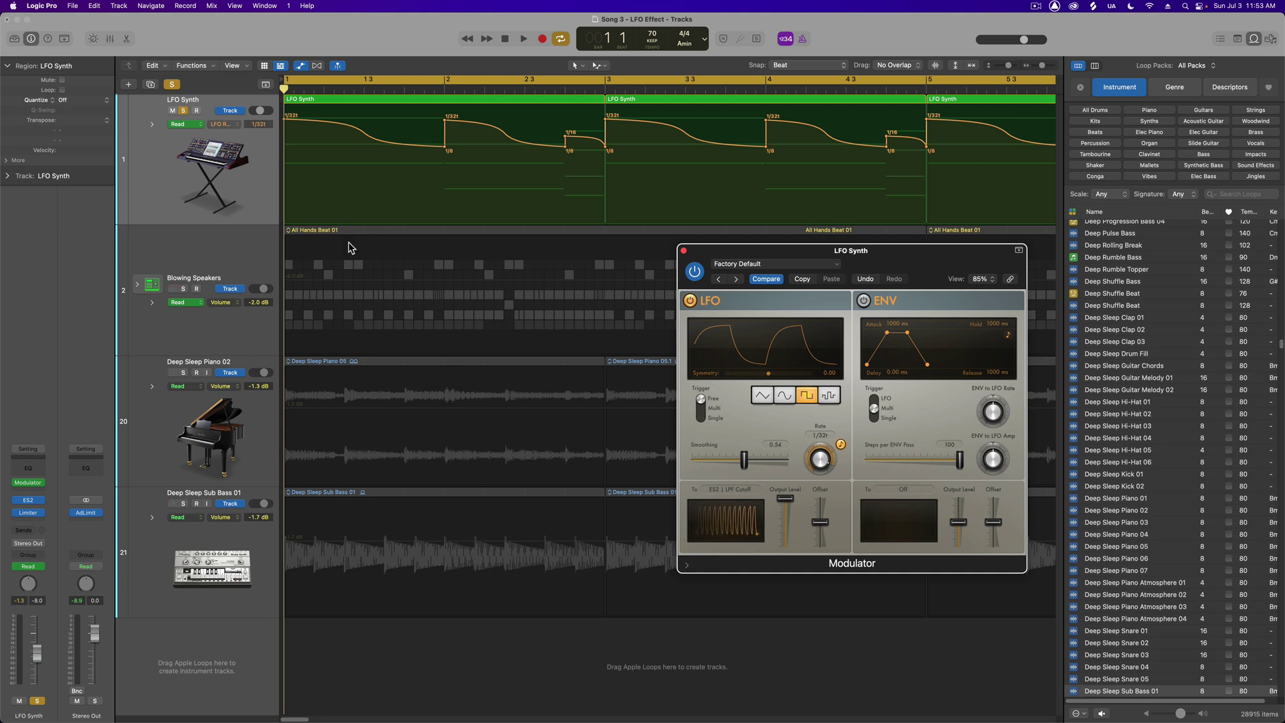
Step: Switch the LFO Synth track to Latch, record a Symmetry sweep, then undo that pass
click(194, 130)
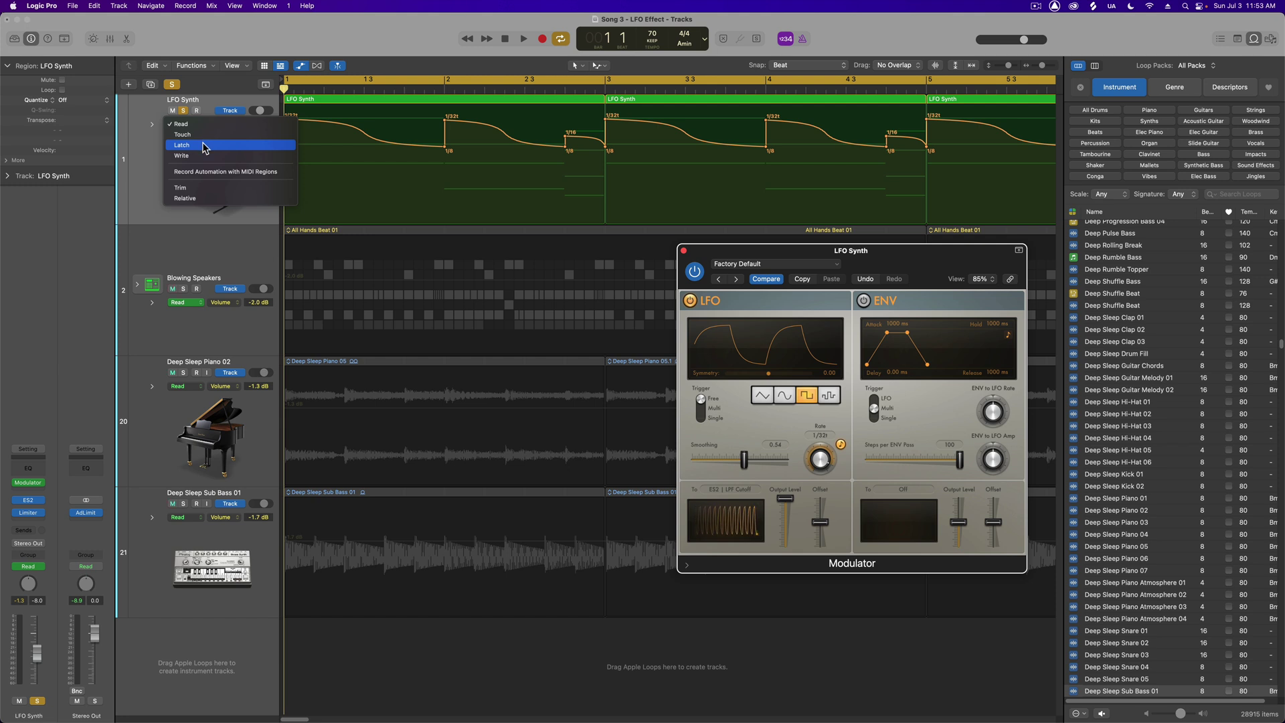
click(204, 145)
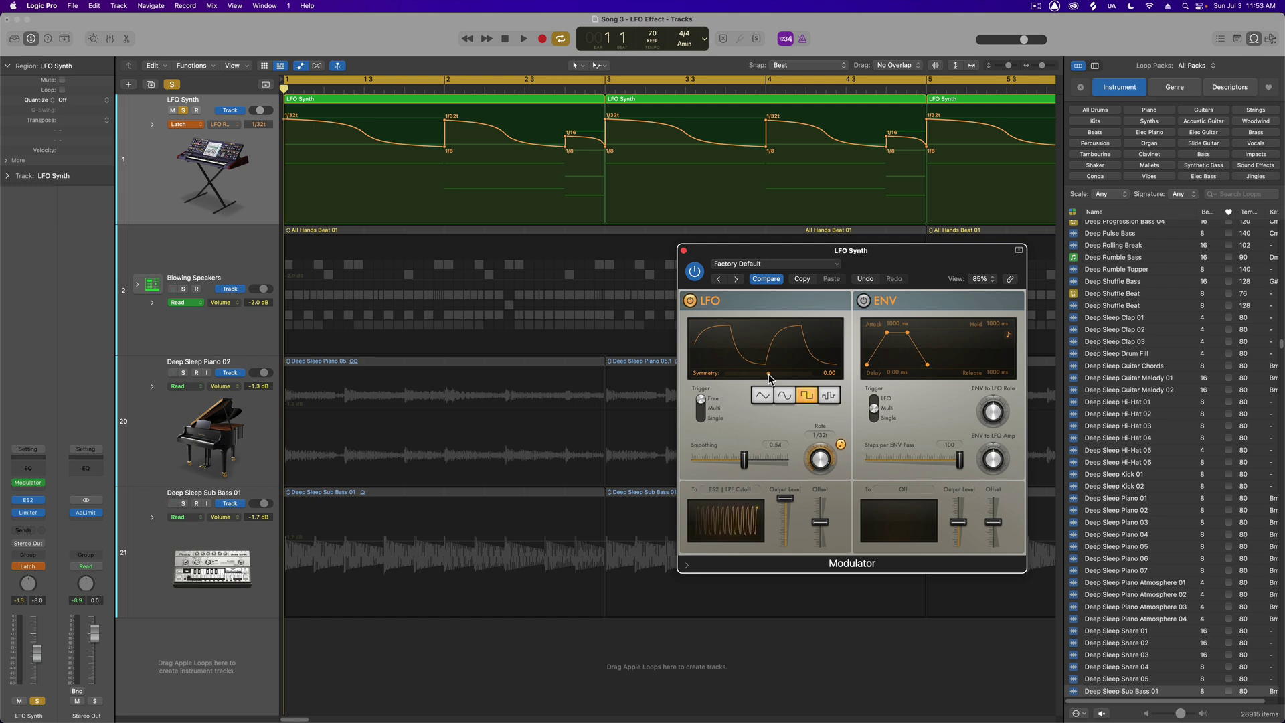
key(space)
mouse_move(768, 377)
mouse_down()
mouse_move(807, 377)
mouse_move(763, 378)
mouse_move(799, 379)
mouse_move(776, 380)
mouse_move(788, 380)
mouse_up()
key(space)
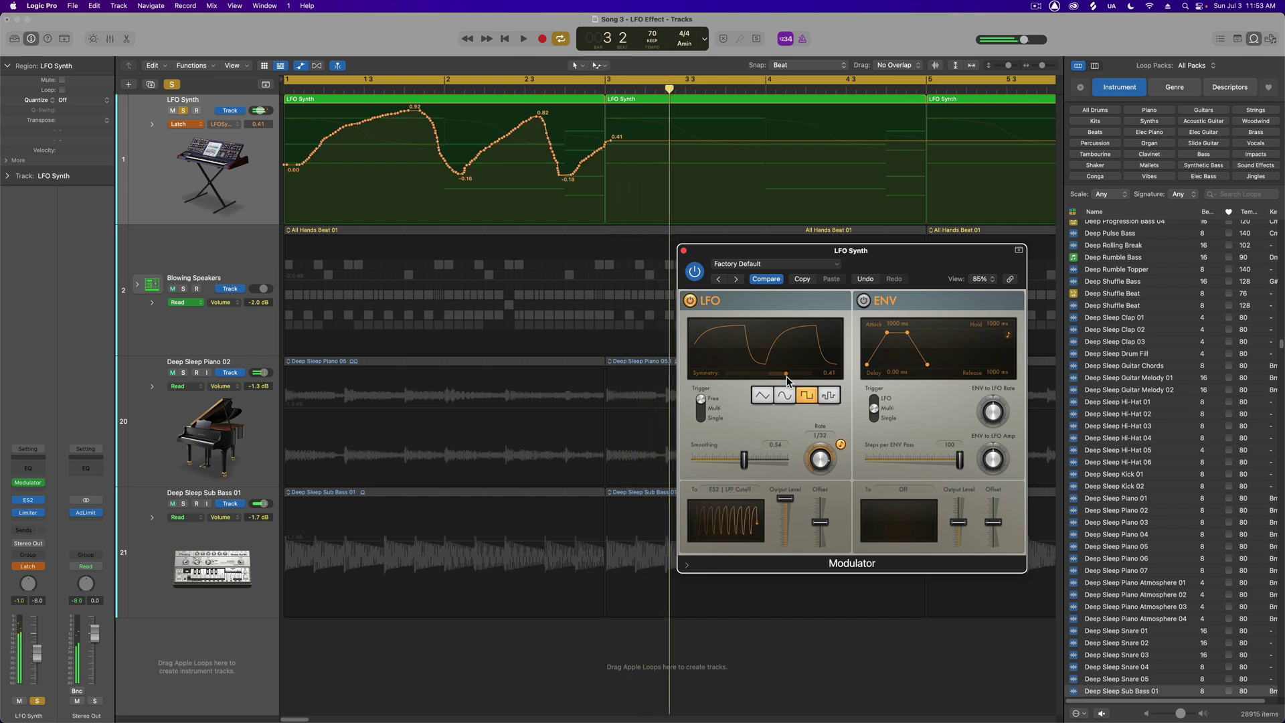
key(super+z)
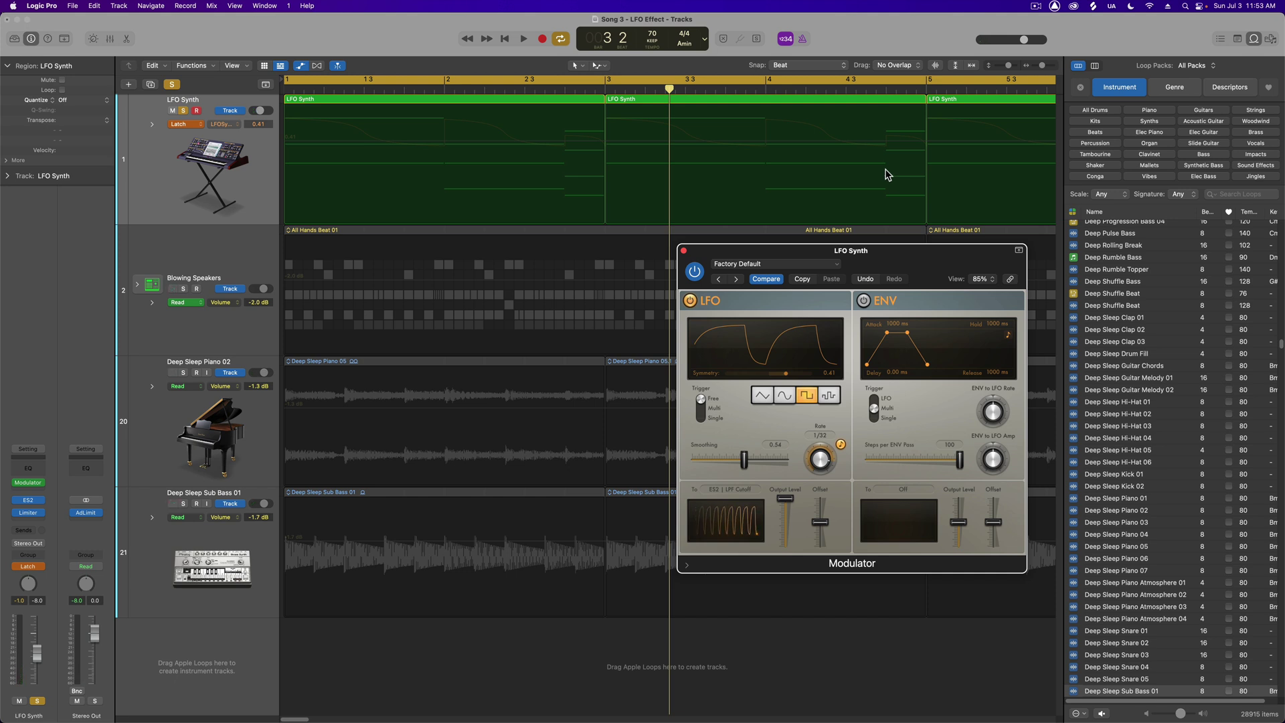
Step: Re-record from bar 1 a rising-then-falling Symmetry pass ending at 0.71, then zoom out
key(Return)
key(space)
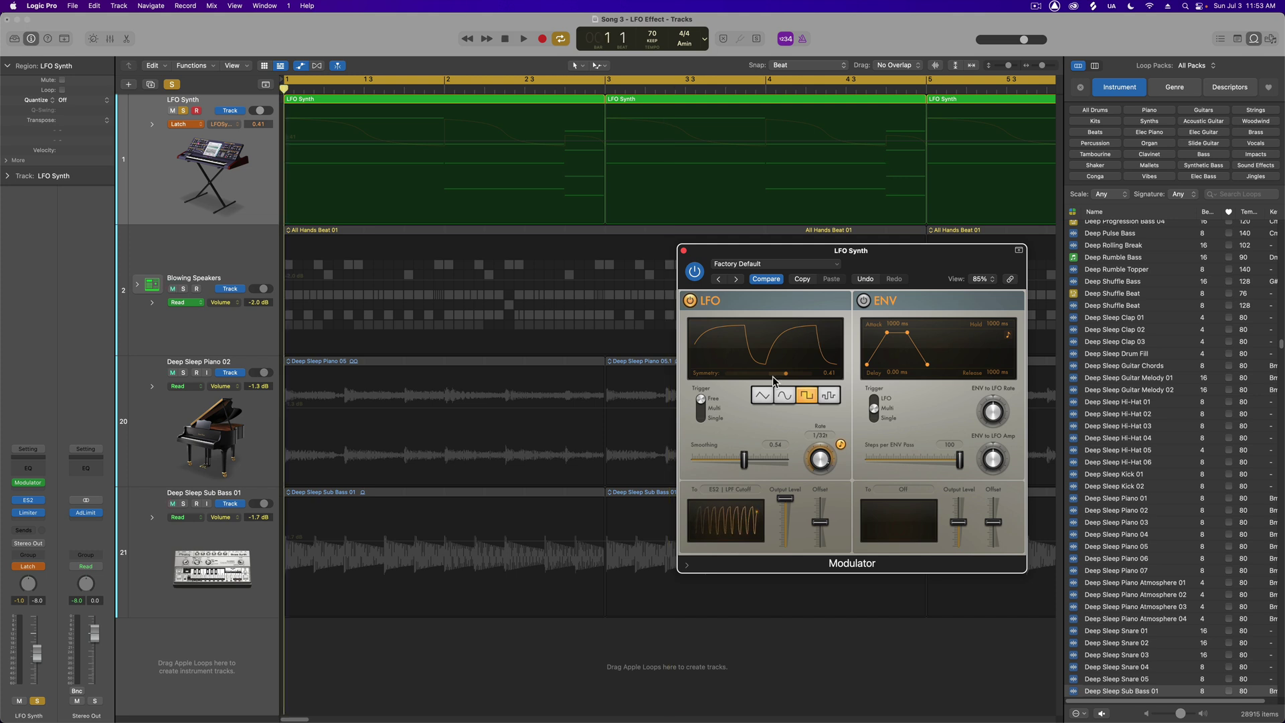
mouse_move(781, 379)
mouse_down()
mouse_move(807, 387)
mouse_move(773, 392)
mouse_move(815, 394)
mouse_move(776, 392)
mouse_move(800, 395)
mouse_up()
key(space)
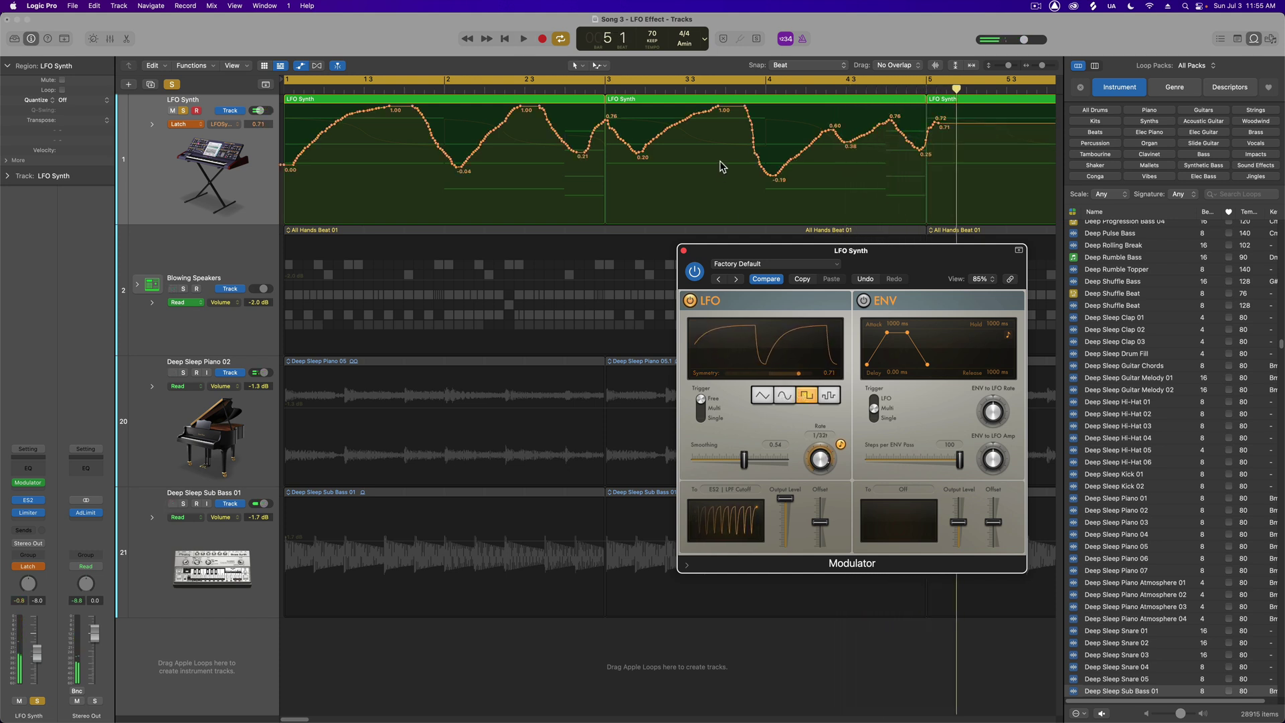
key(super+Left)
key(super+Left)
Step: Delete the bar 5–9 regions and repeat the two Symmetry-automated regions in their place with Cmd+R
key(a)
drag(713, 166, 361, 138)
key(Delete)
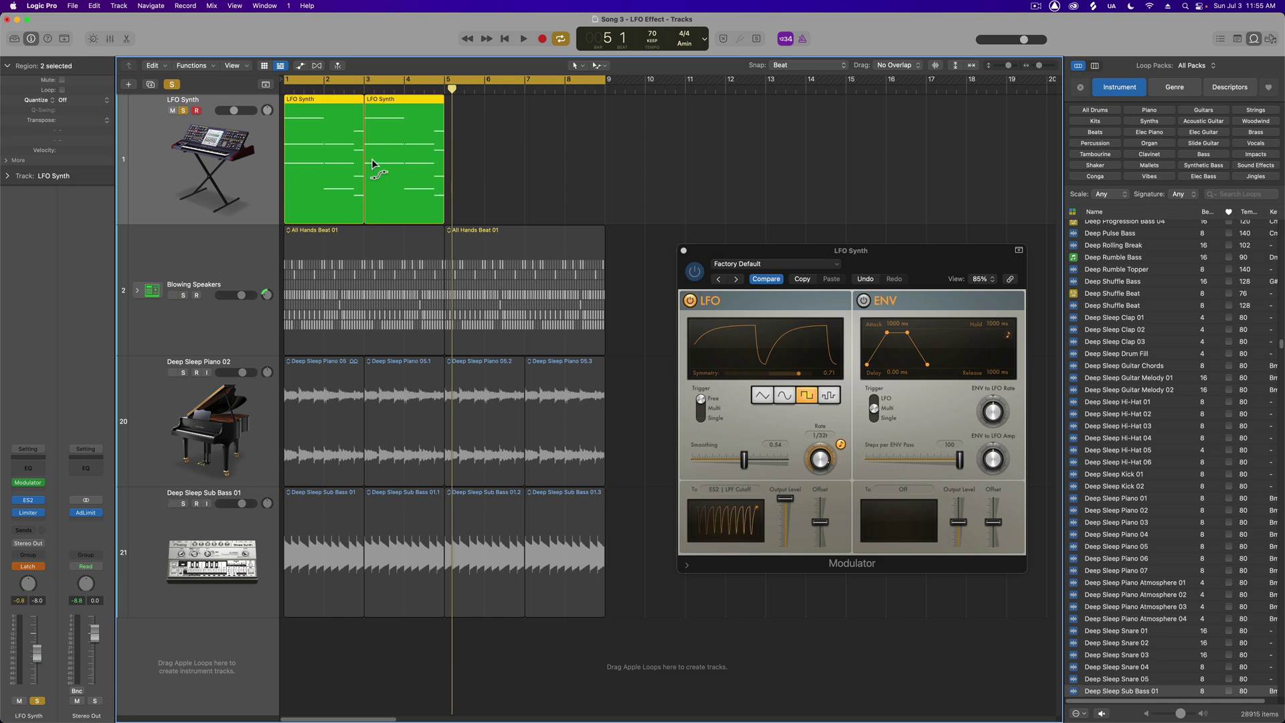
key(super+r)
key(a)
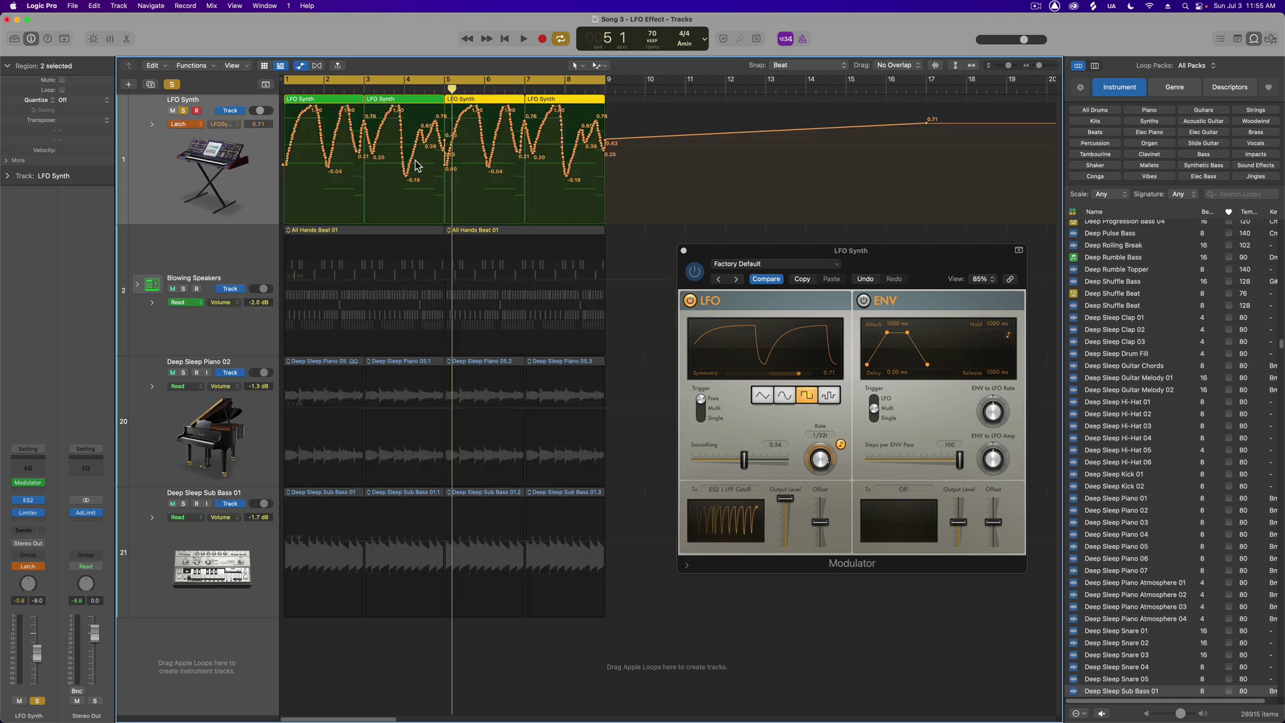
Step: Play from bar 1 to check the automation, then set the track's automation mode to Read
key(Return)
key(space)
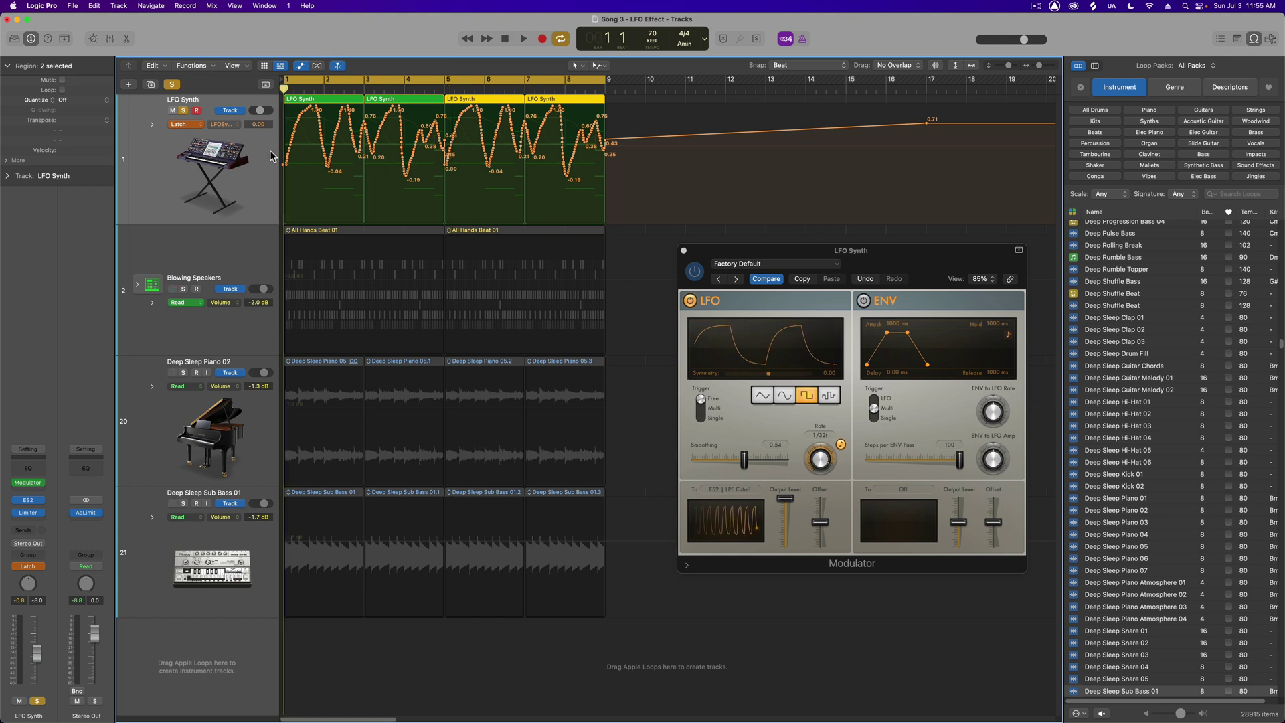
click(198, 126)
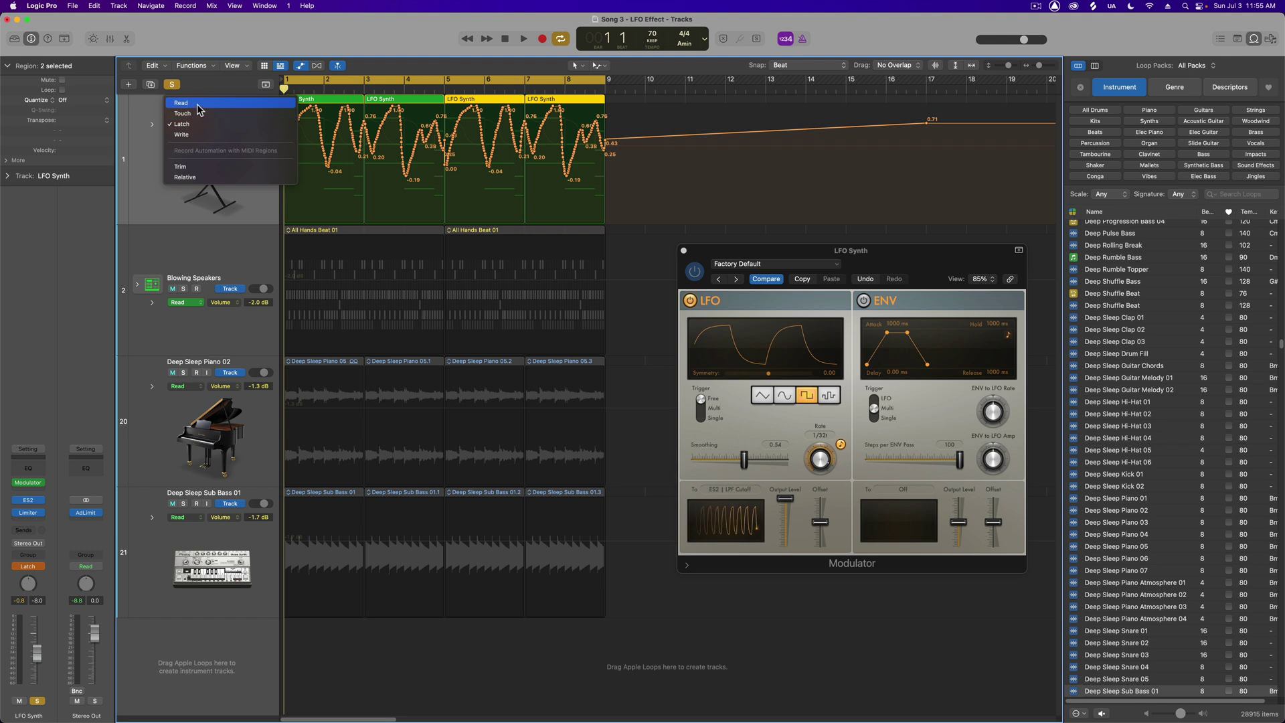
click(197, 103)
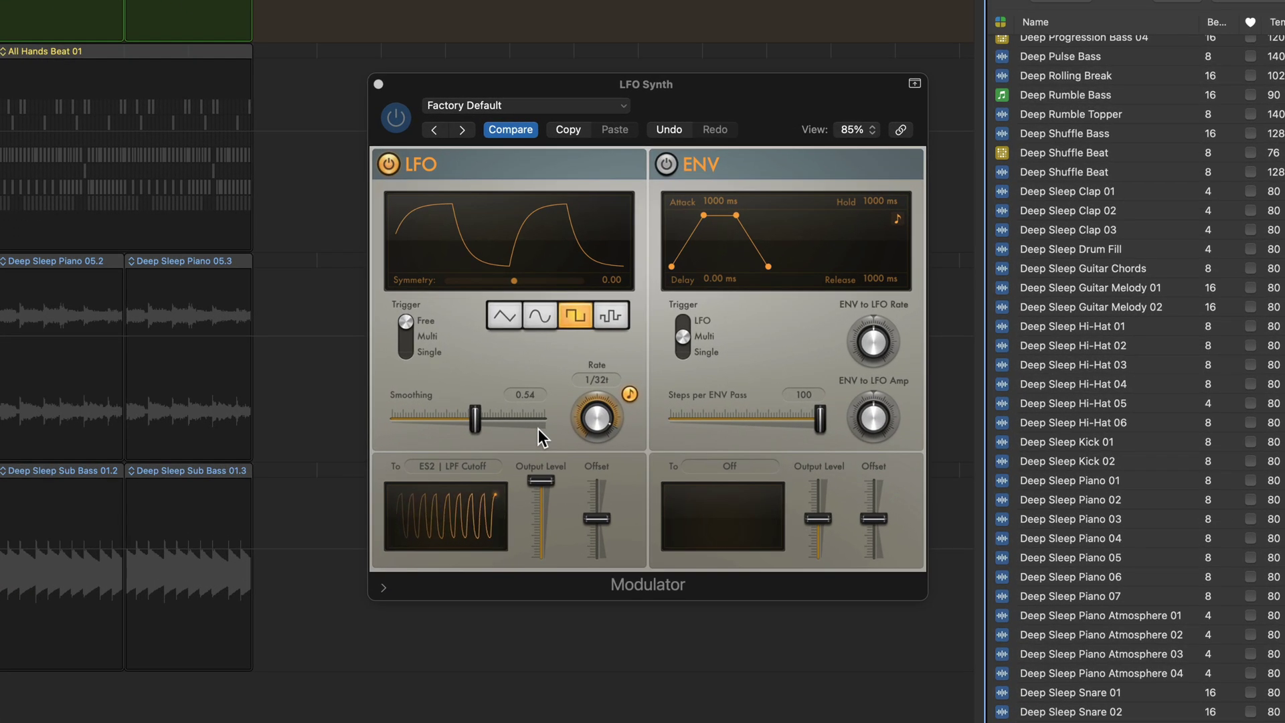
Step: Set the Modulator LFO's output level to 100%, offset to 38% and smoothing to about 0.60
mouse_move(476, 412)
mouse_down()
mouse_move(444, 411)
mouse_move(467, 416)
mouse_up()
mouse_move(541, 480)
mouse_down()
mouse_move(538, 515)
mouse_move(539, 470)
mouse_up()
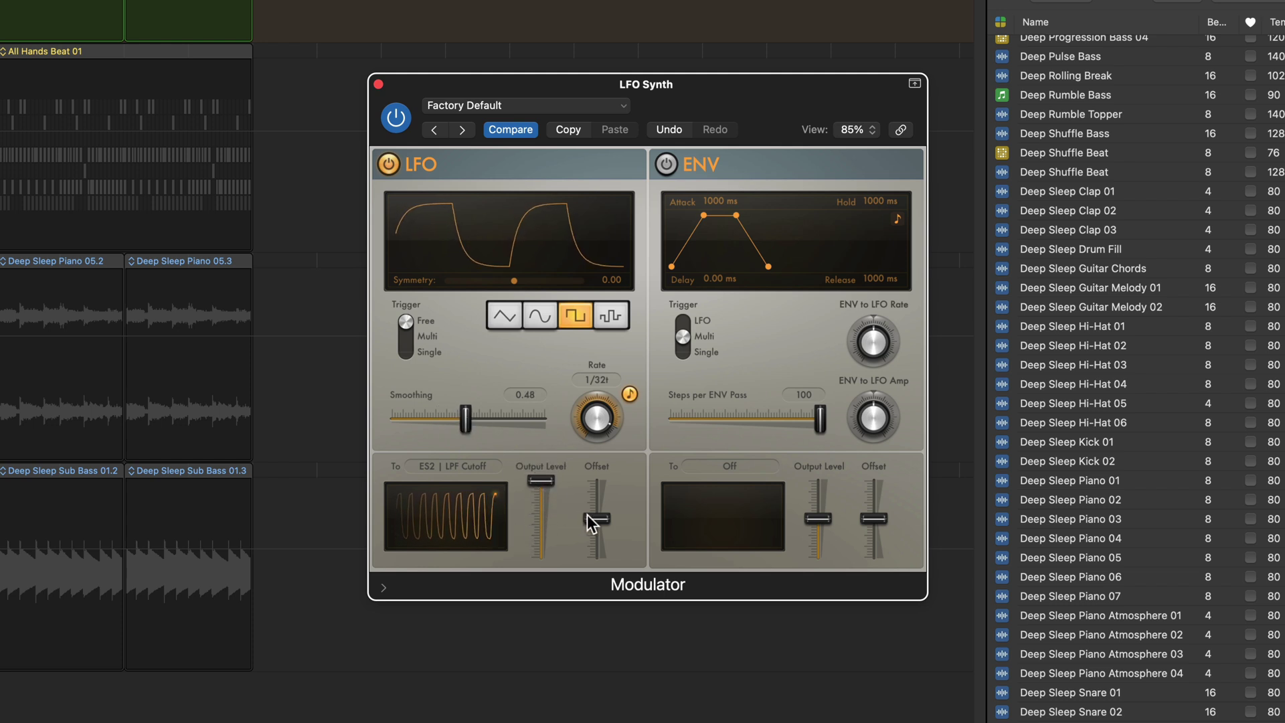
drag(587, 516, 591, 512)
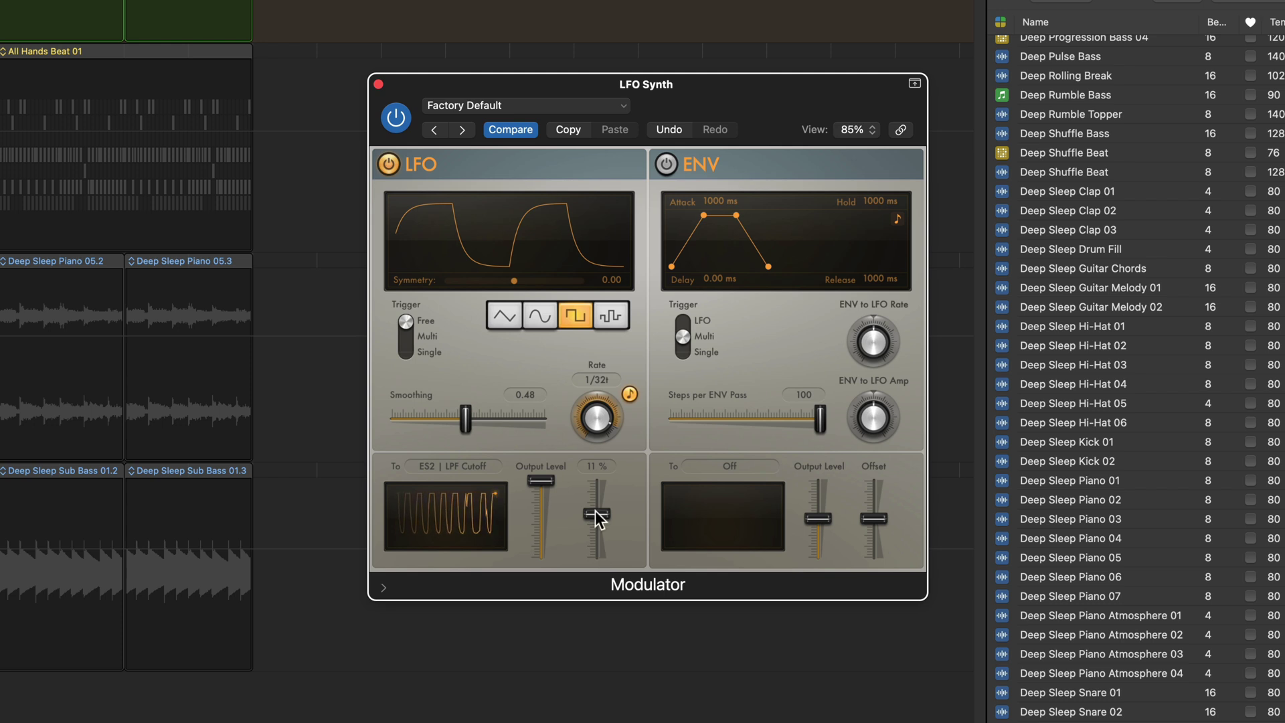
drag(596, 516, 547, 489)
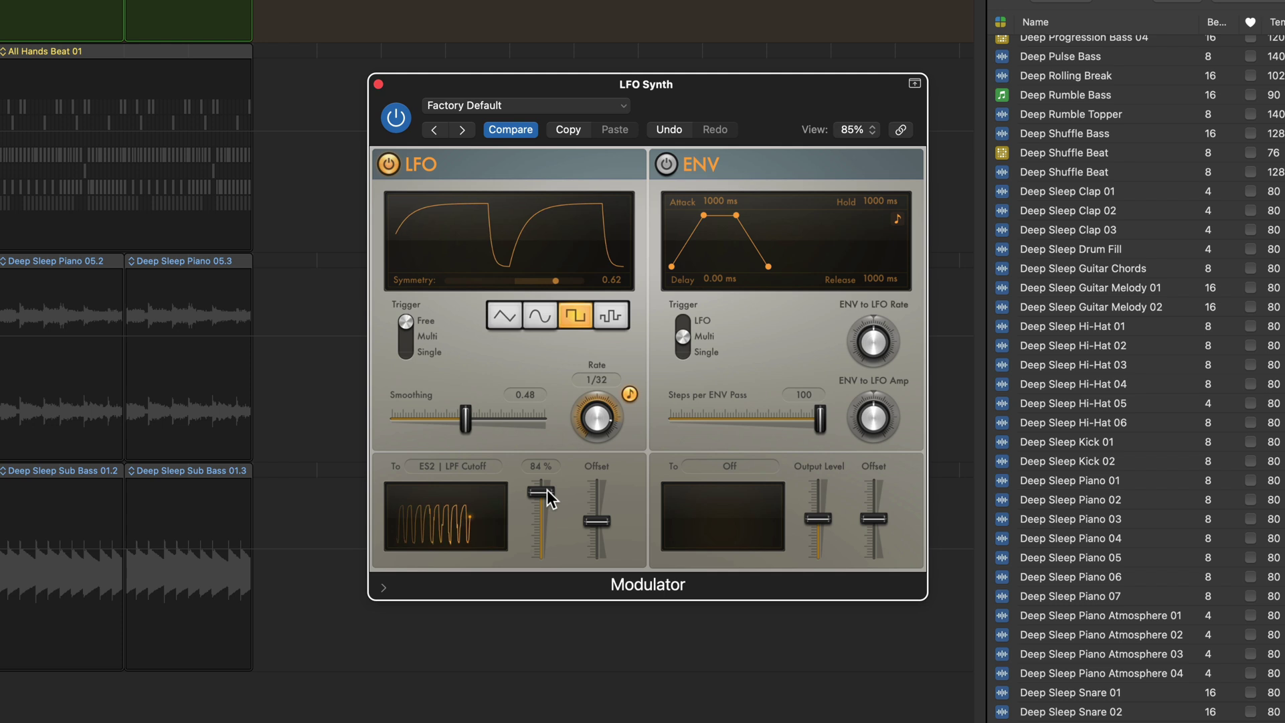
drag(471, 420, 483, 428)
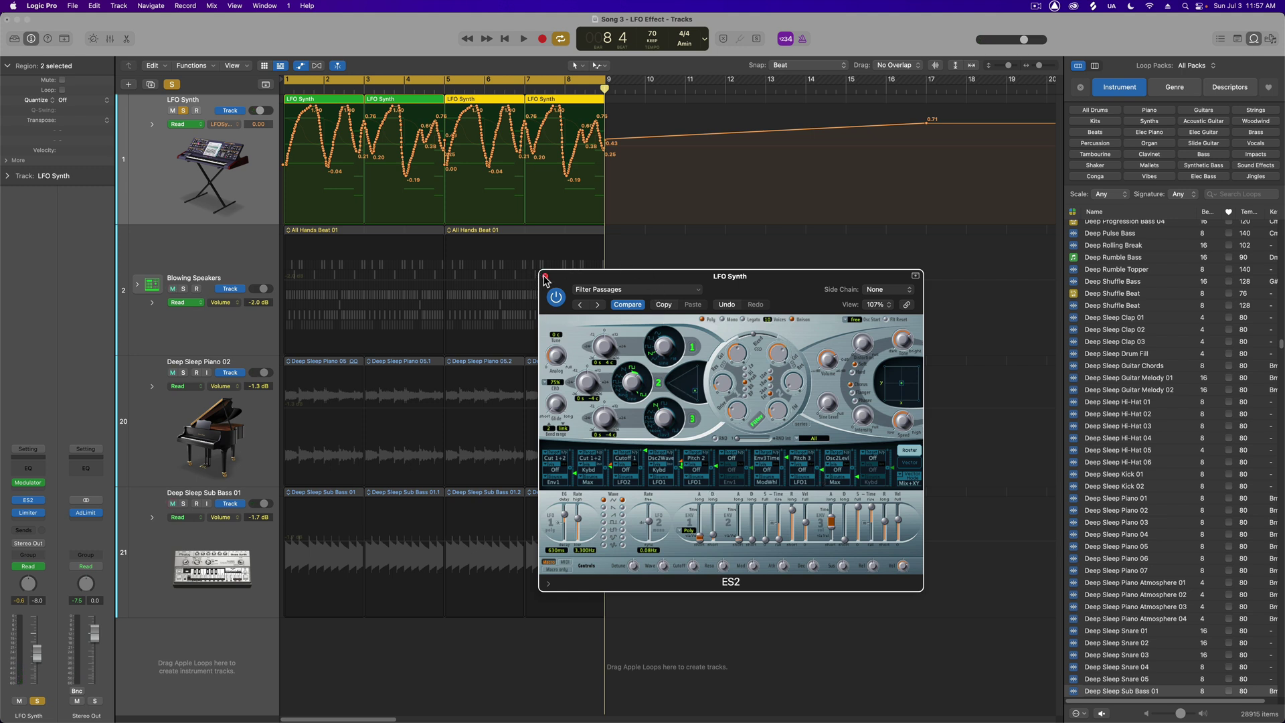
Step: Close the ES2 window, hide the automation, deselect the regions and zoom the arrangement to fit
click(546, 276)
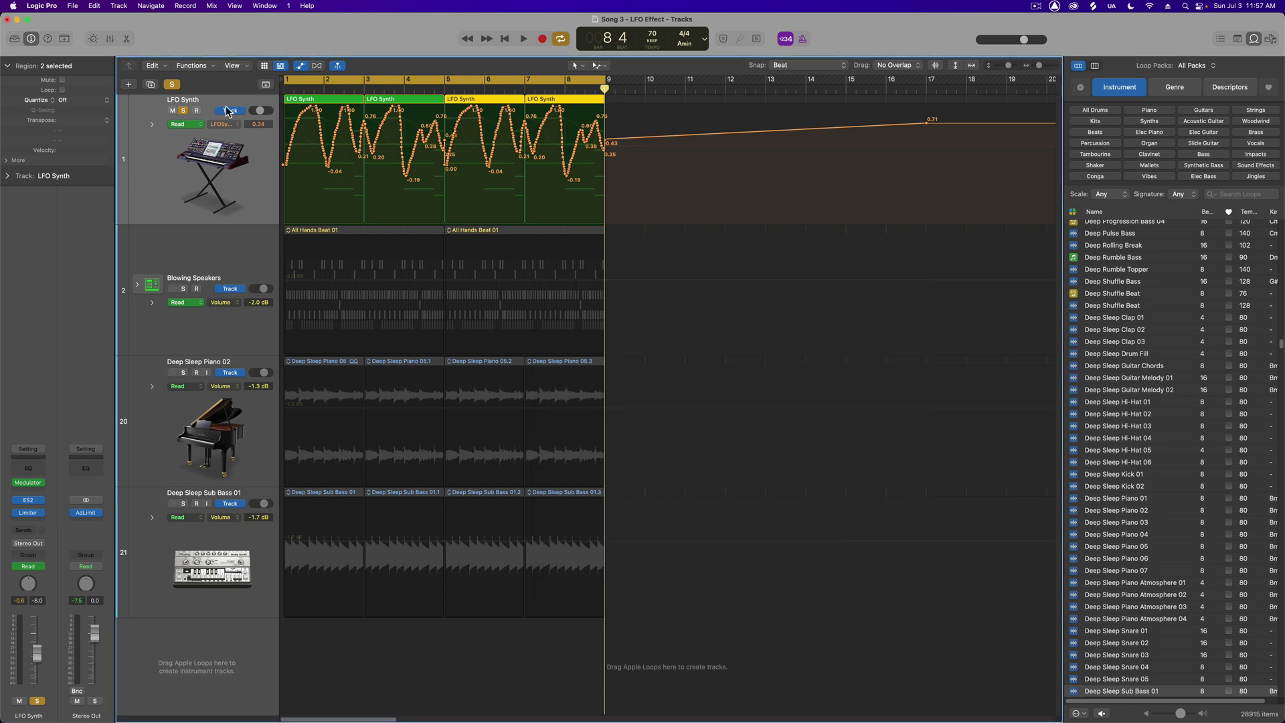
key(a)
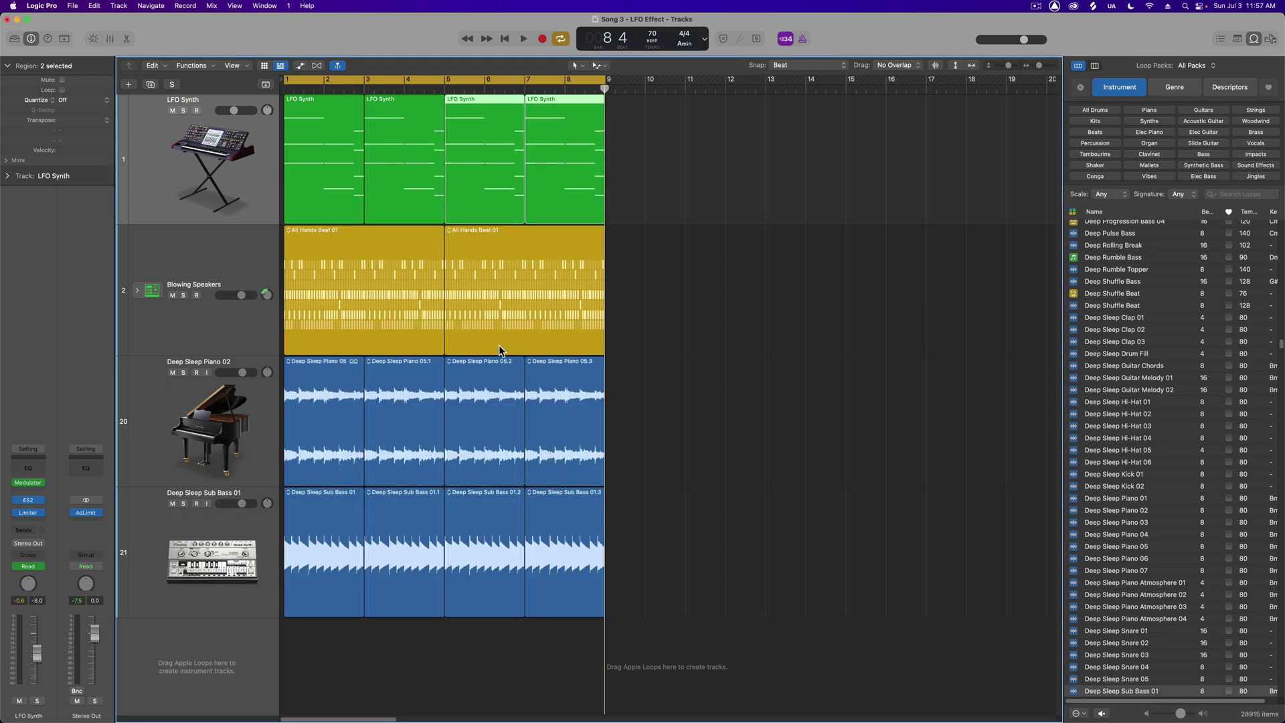
click(679, 395)
key(z)
key(z)
Step: Reopen the Modulator window, play the song from the start and move the window down-right
key(v)
key(space)
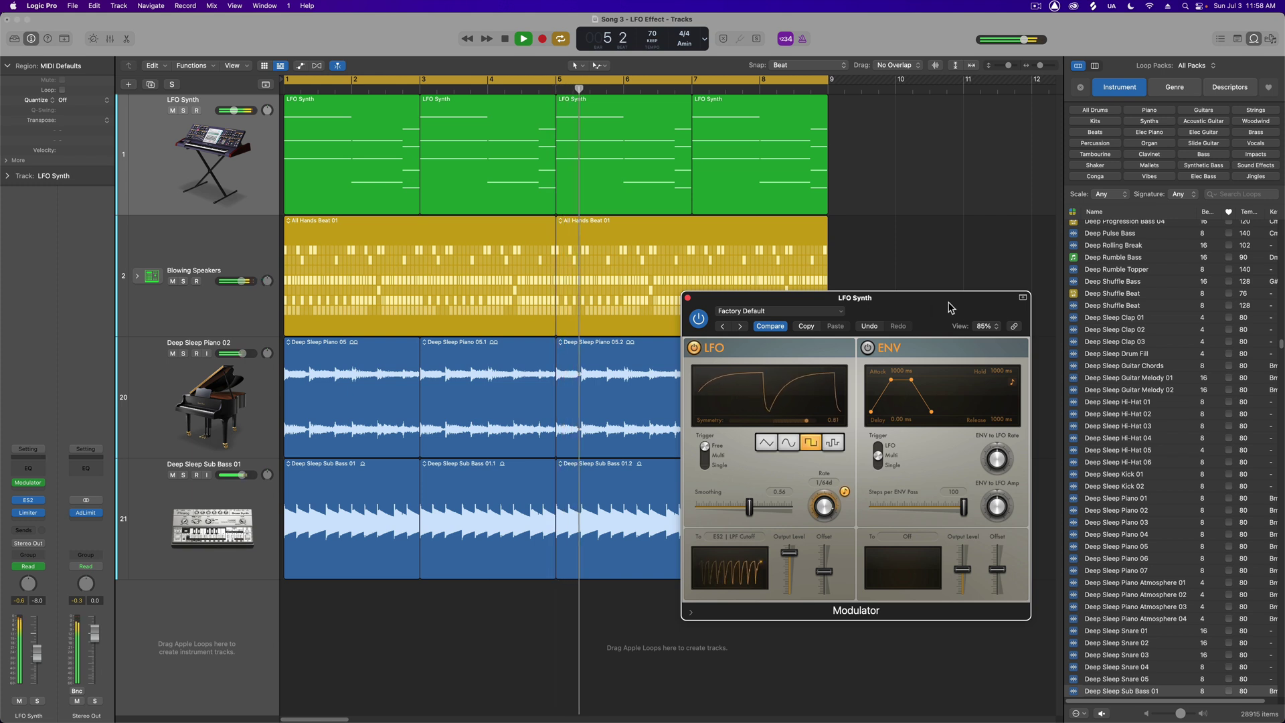
drag(981, 308, 991, 382)
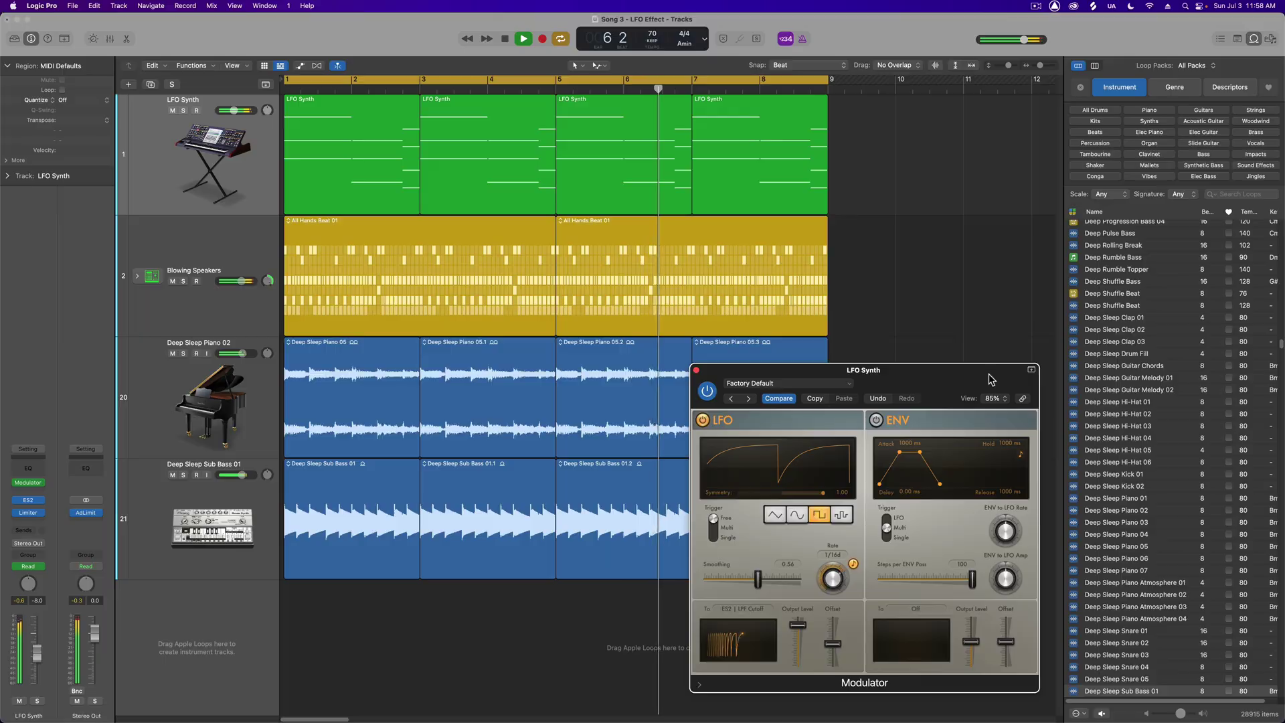